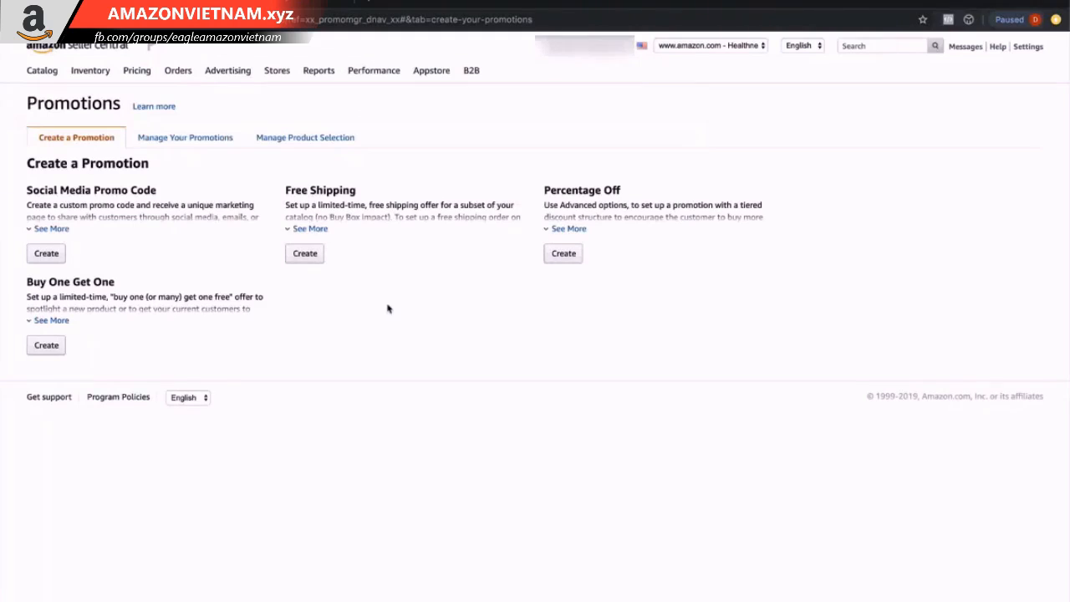
# Start a new Percentage Off promotion and open the creation of a new product selection.
pyautogui.click(576, 256)
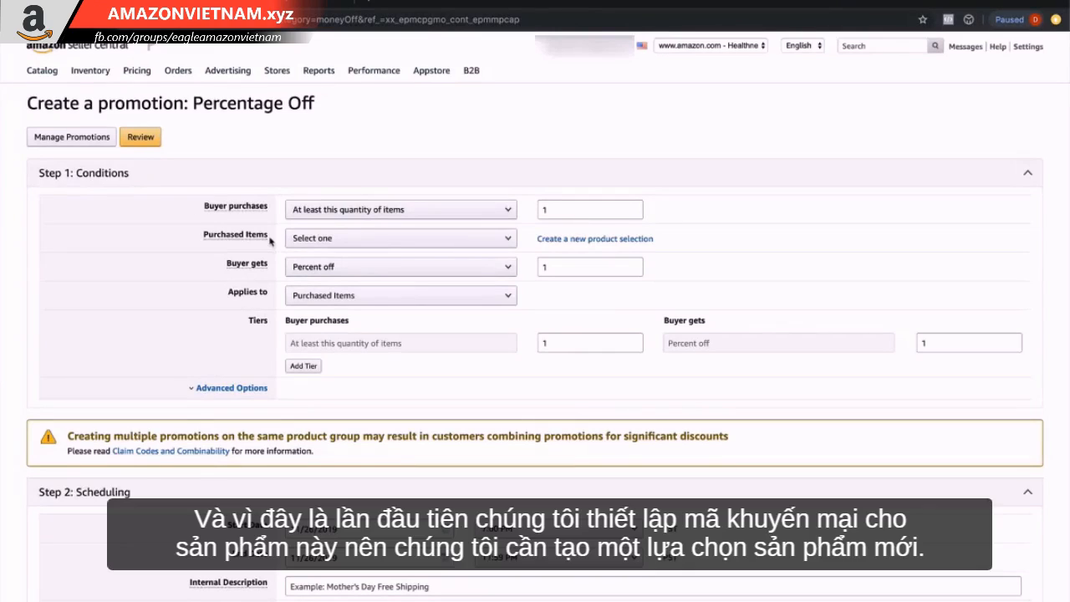
pyautogui.click(565, 244)
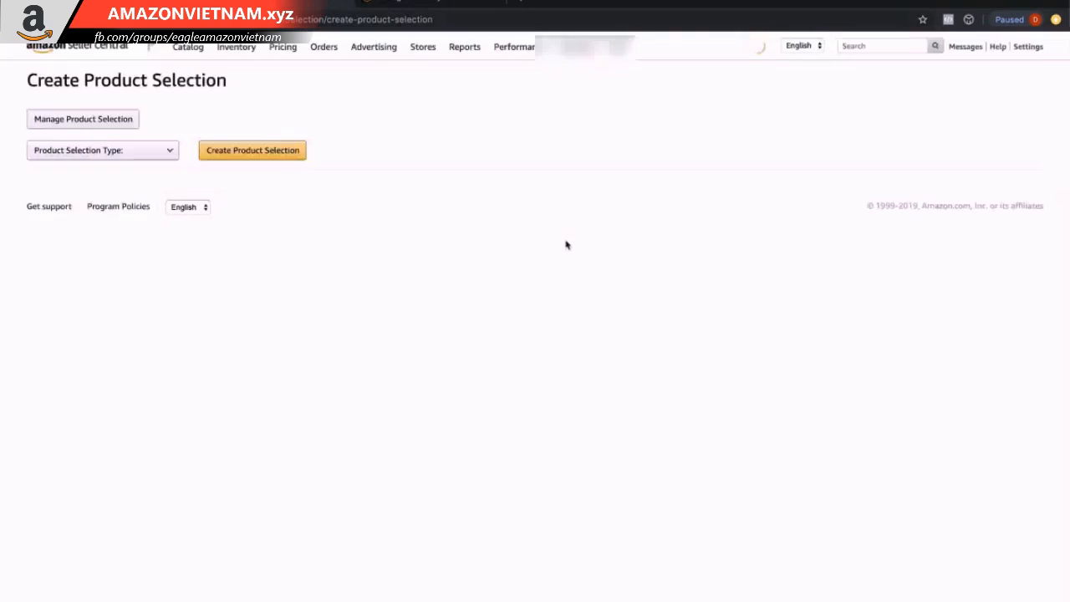
# Create a product selection of type ASIN List.
pyautogui.click(125, 173)
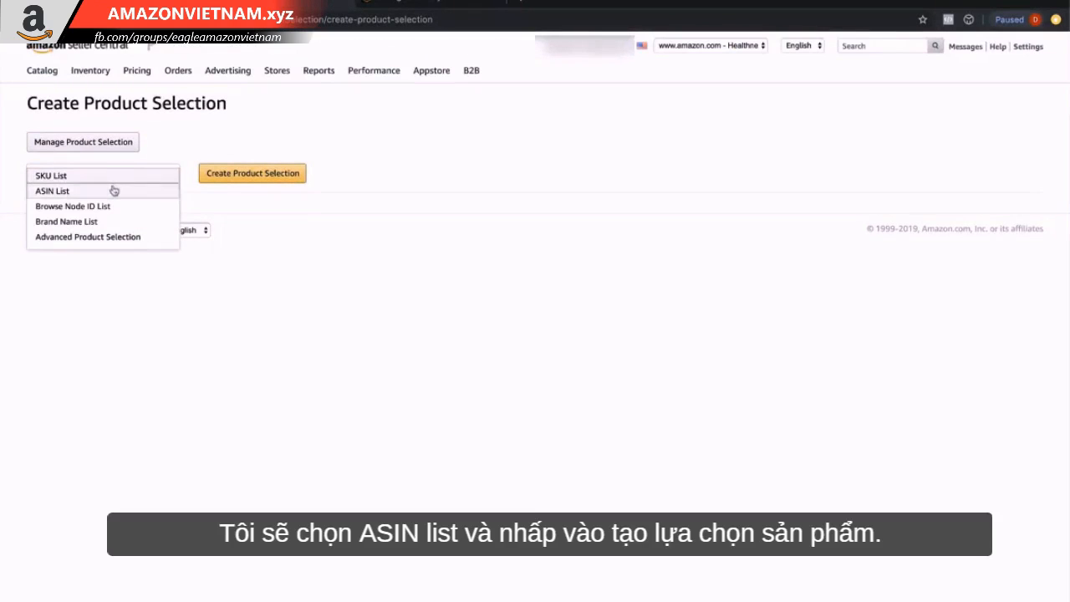
pyautogui.click(112, 190)
pyautogui.click(249, 175)
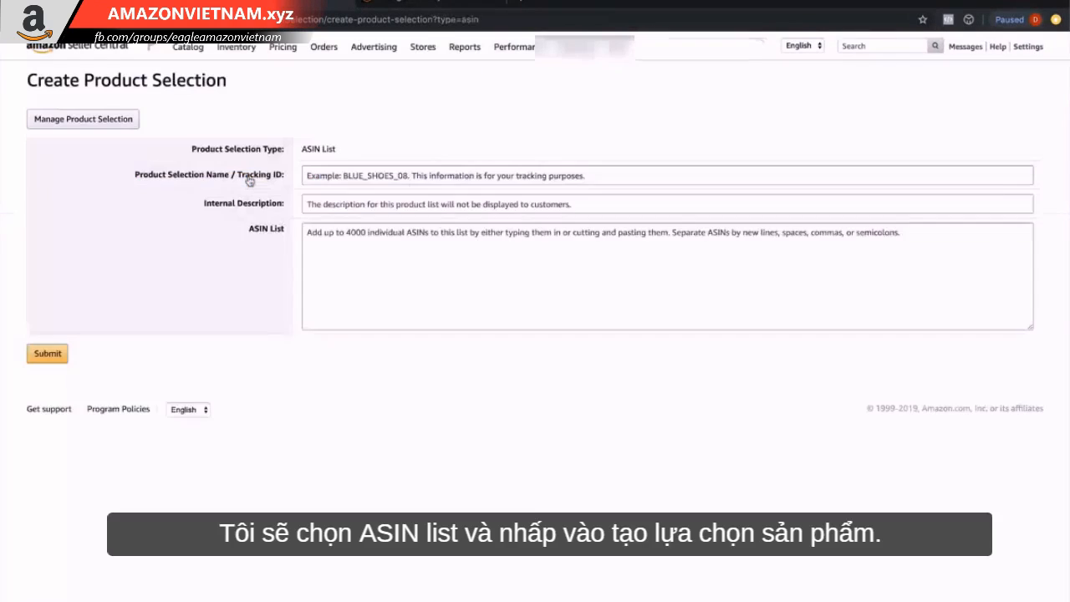
# Enter Anti Aging Mens Face Cream as the selection's name / tracking ID and its internal description.
pyautogui.click(331, 202)
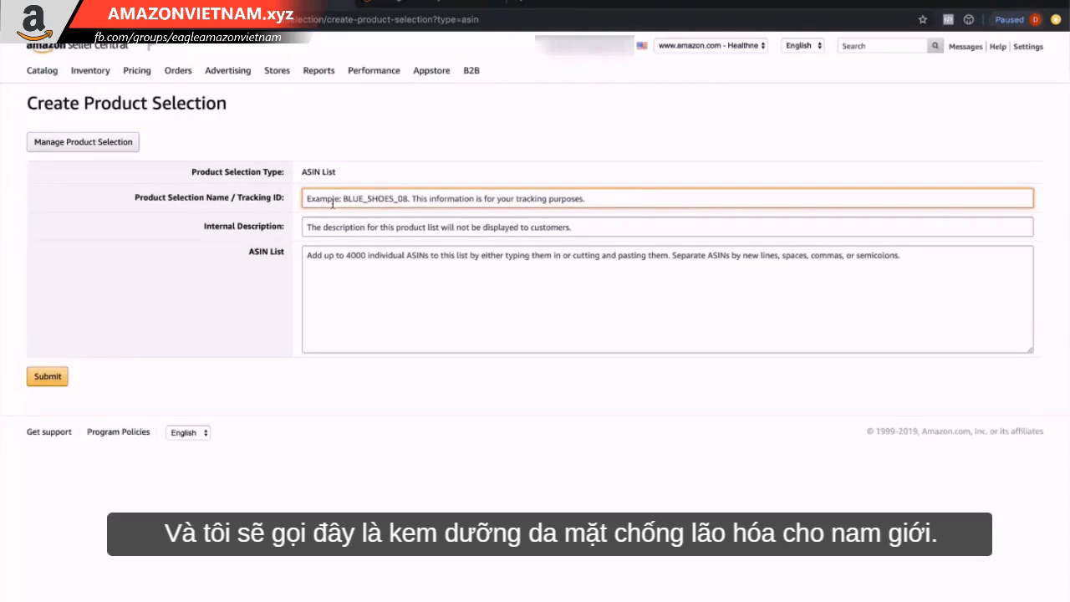
pyautogui.write('Anti Aging Mens Face Cream')
pyautogui.click(267, 302)
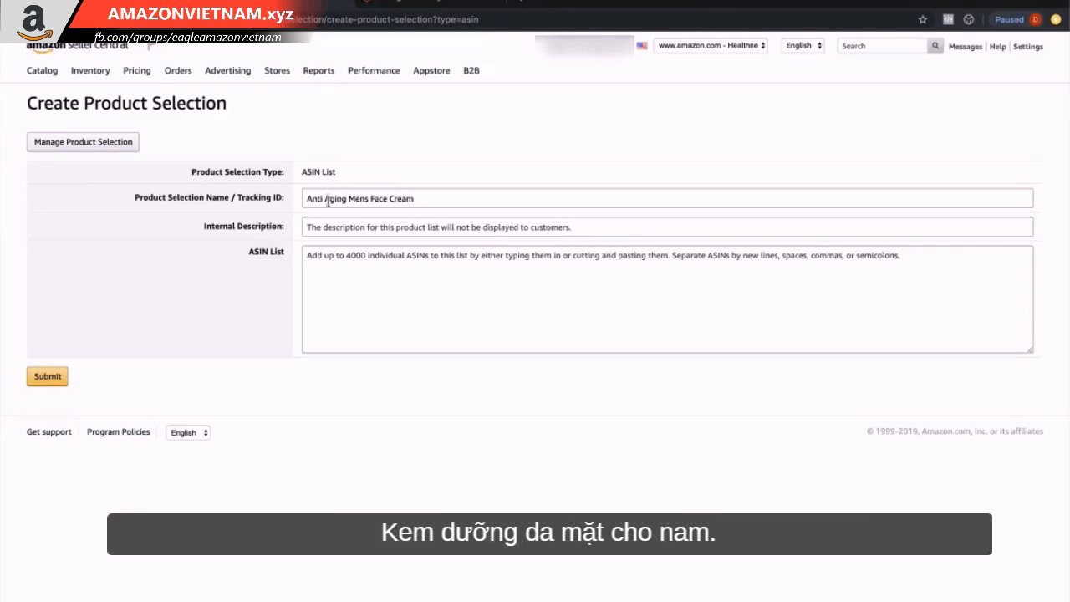
pyautogui.click(358, 226)
pyautogui.write('Anti Aging Mens Face Cream')
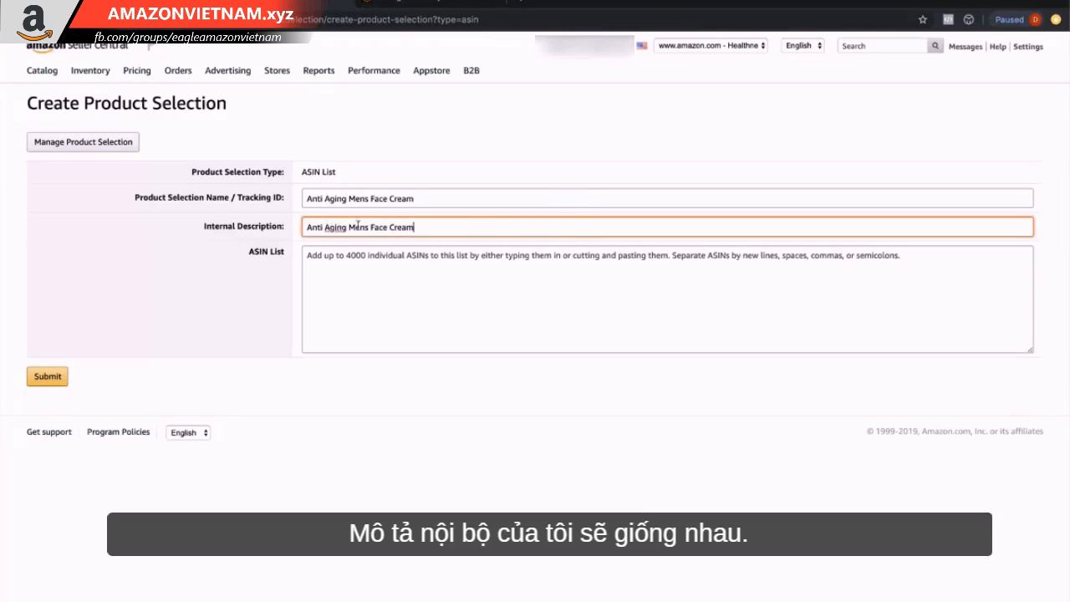
pyautogui.click(241, 316)
# Paste the product's ASIN B07XJ5VZ6B from the inventory page into the ASIN list and submit the selection.
pyautogui.click(409, 7)
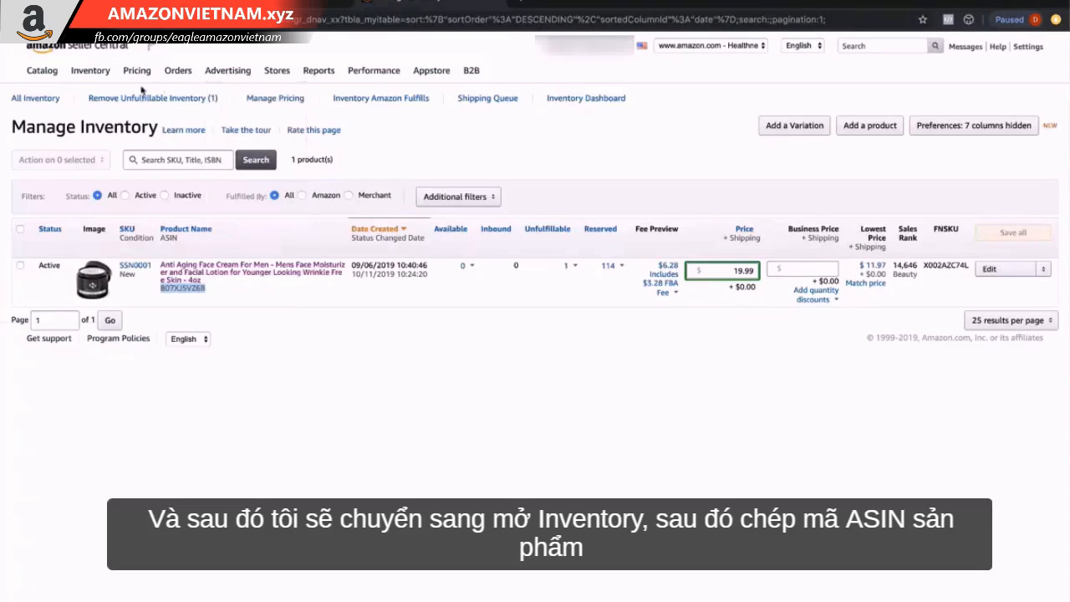
pyautogui.moveTo(105, 77)
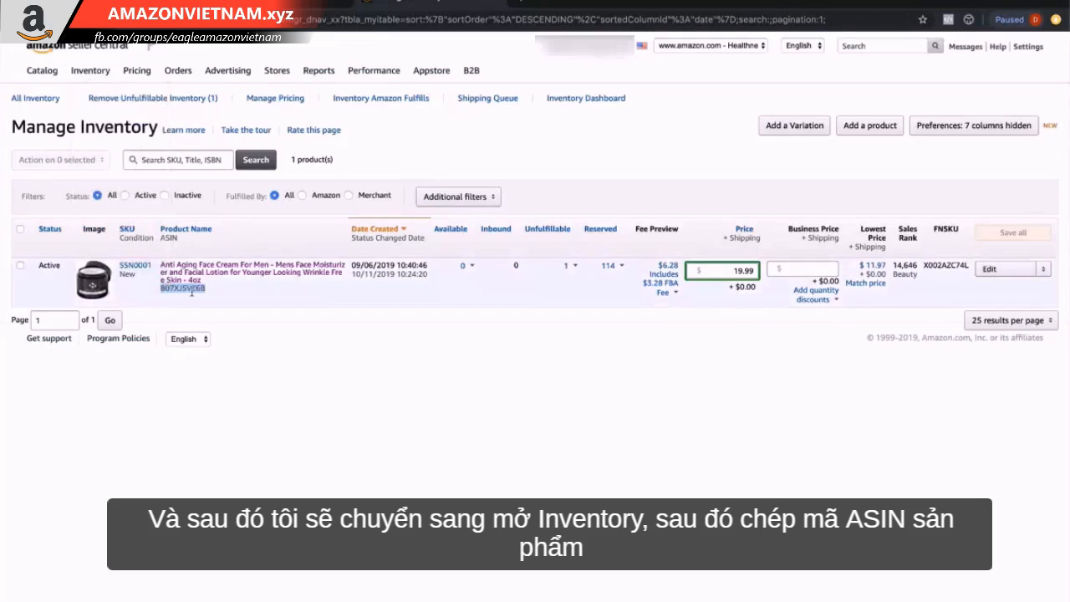
pyautogui.click(288, 6)
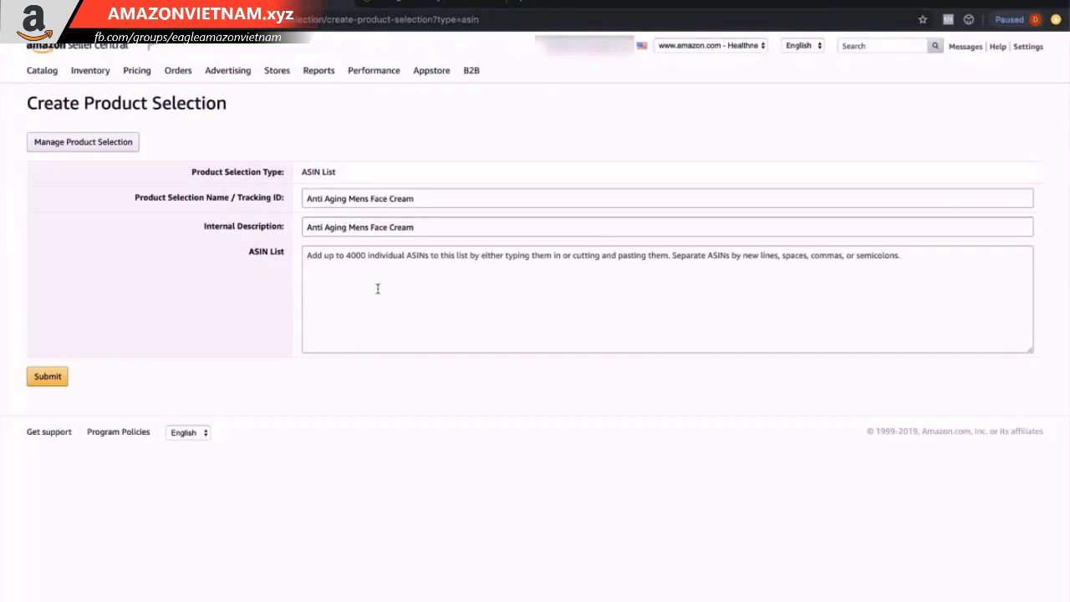
pyautogui.click(378, 288)
pyautogui.write('B07XJ5VZ6B')
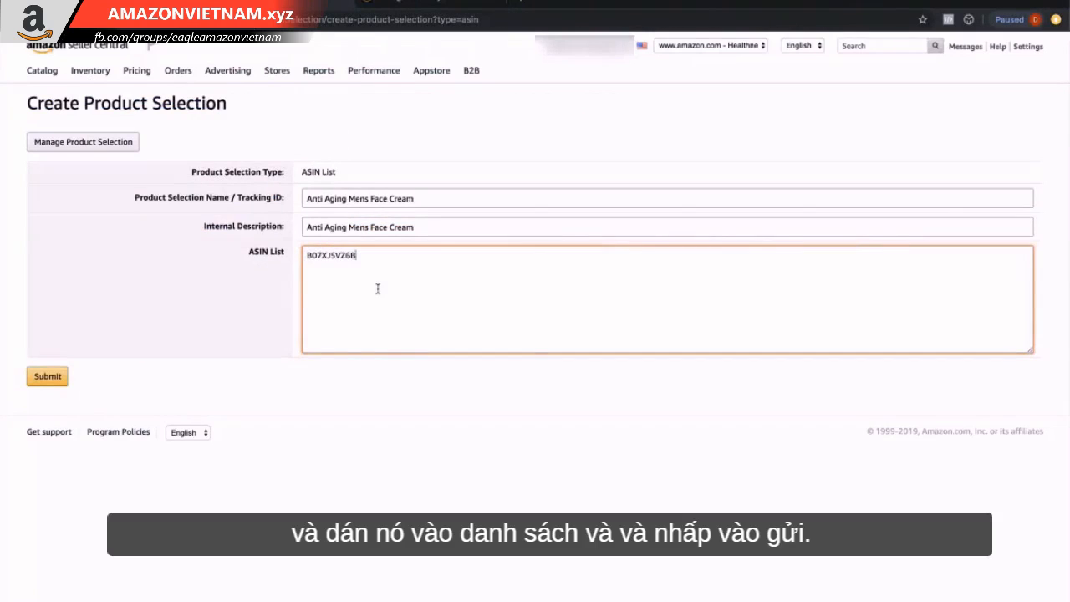
pyautogui.click(48, 381)
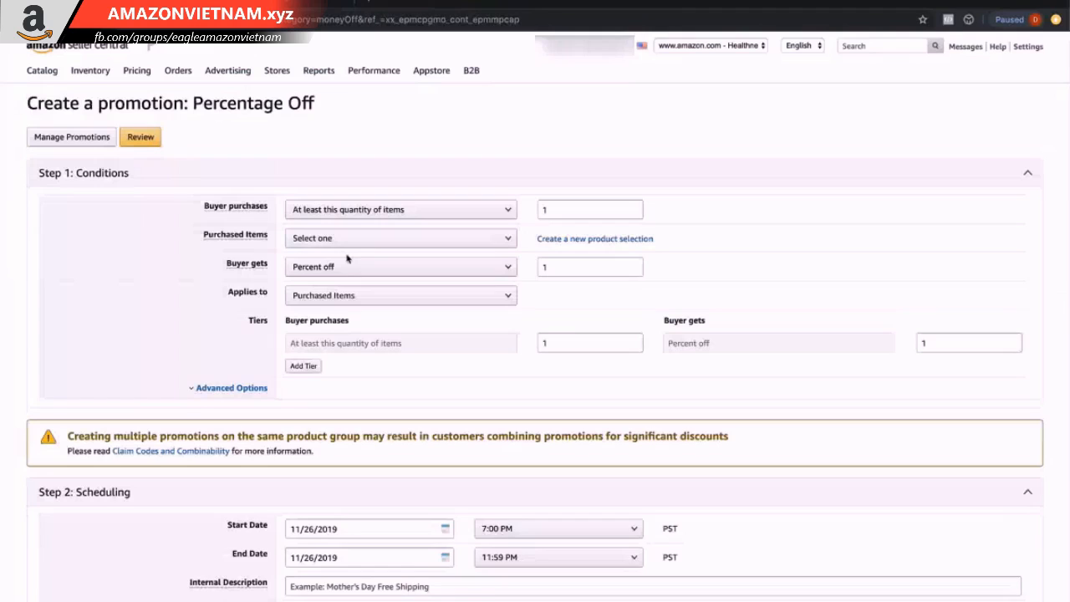
# Set Purchased Items to the Anti Aging Mens Face Cream product selection.
pyautogui.click(344, 240)
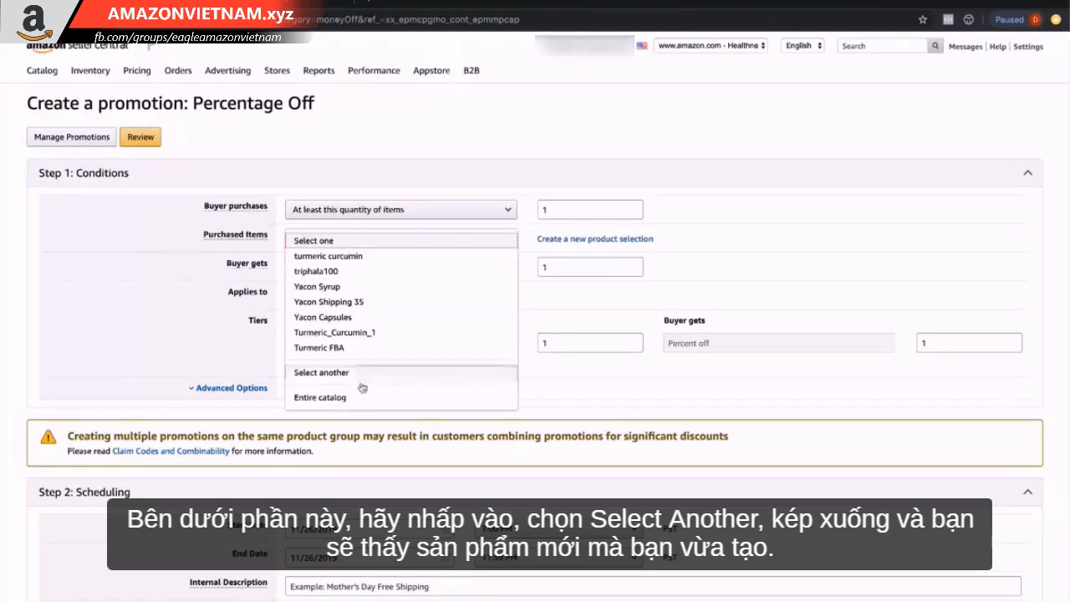
pyautogui.click(363, 377)
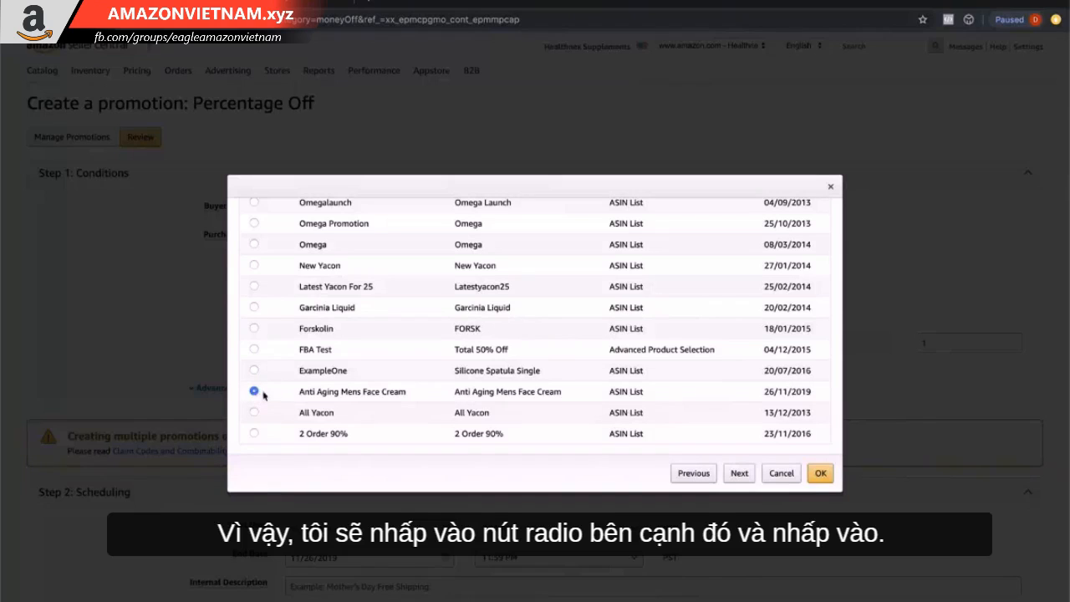
pyautogui.click(818, 474)
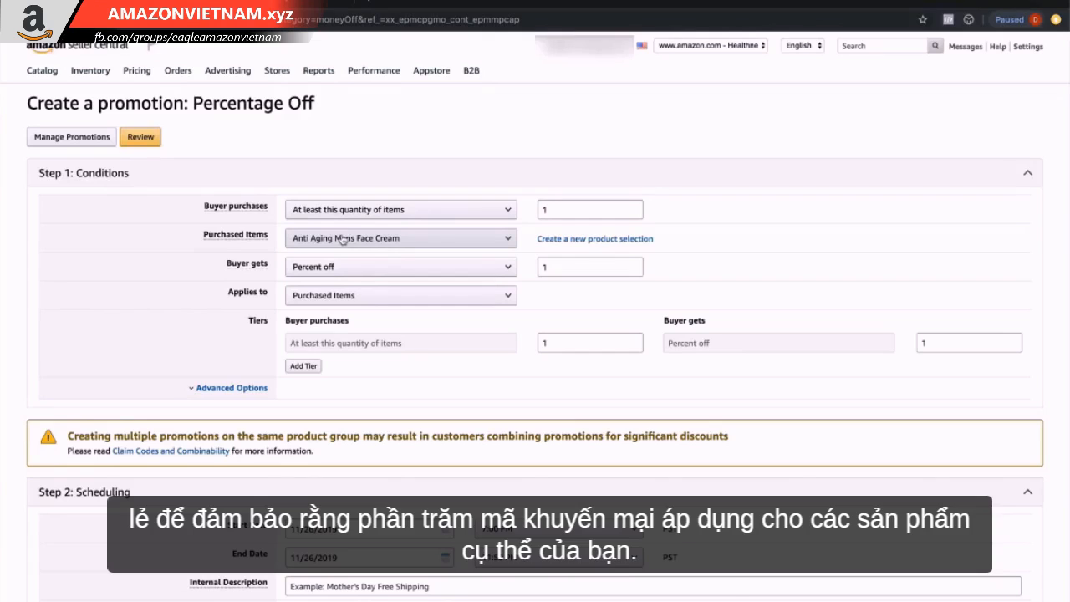
# Set the buyer's benefit to 70 percent off.
pyautogui.click(261, 262)
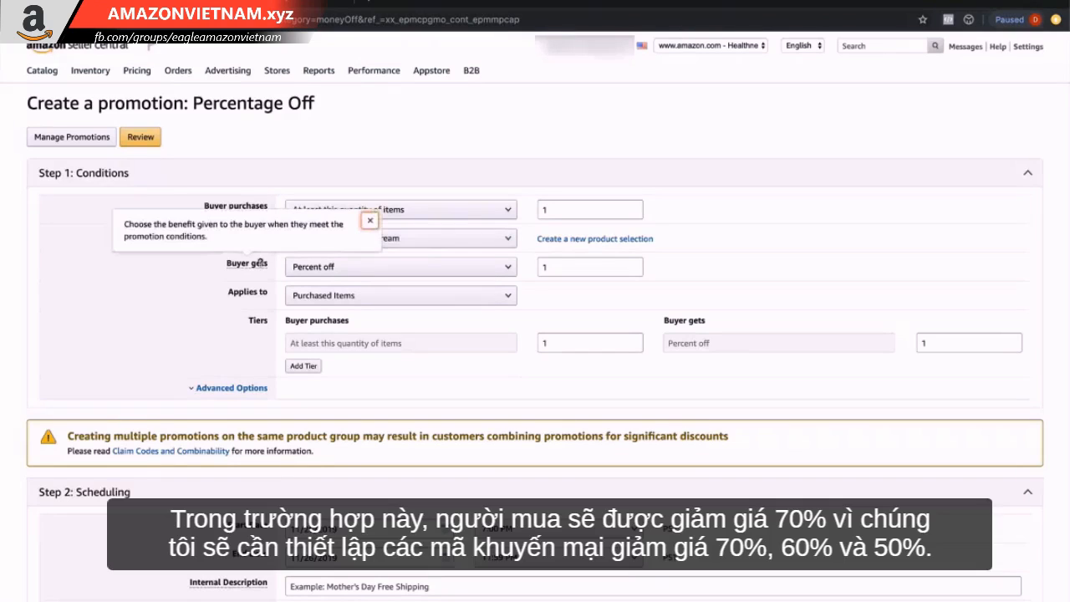
pyautogui.doubleClick(553, 266)
pyautogui.write('70')
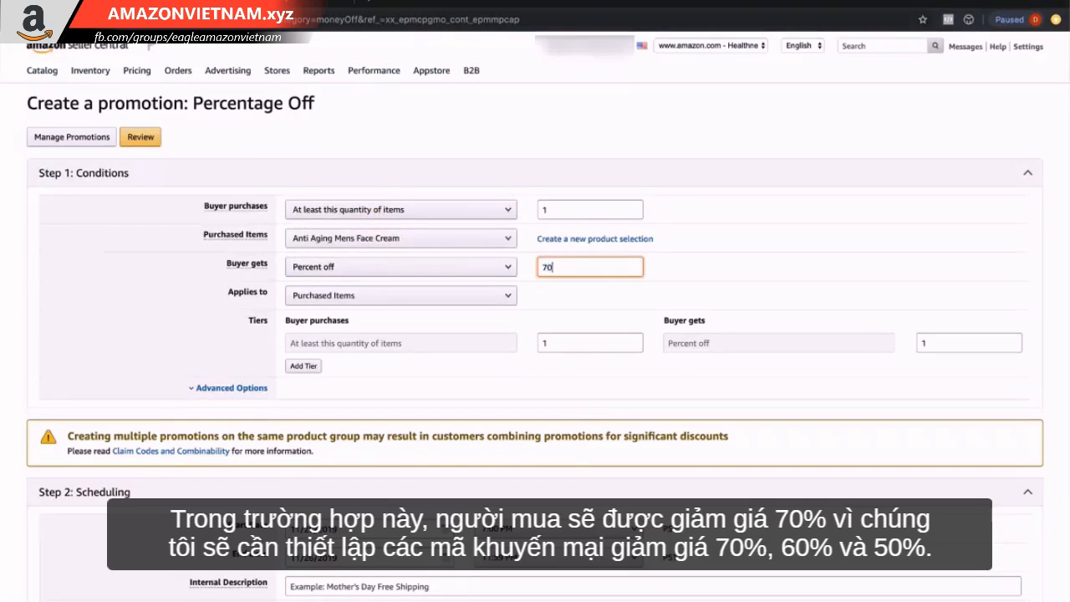
pyautogui.click(709, 268)
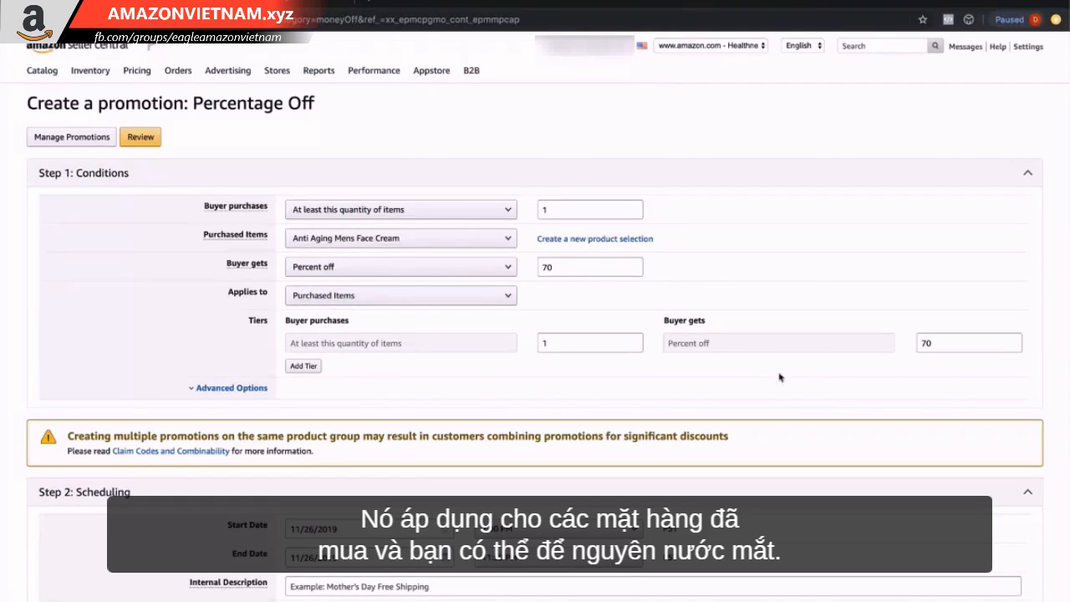
# Set the promotion's end date to 2019/12/17.
pyautogui.scroll(-5, 811, 372)
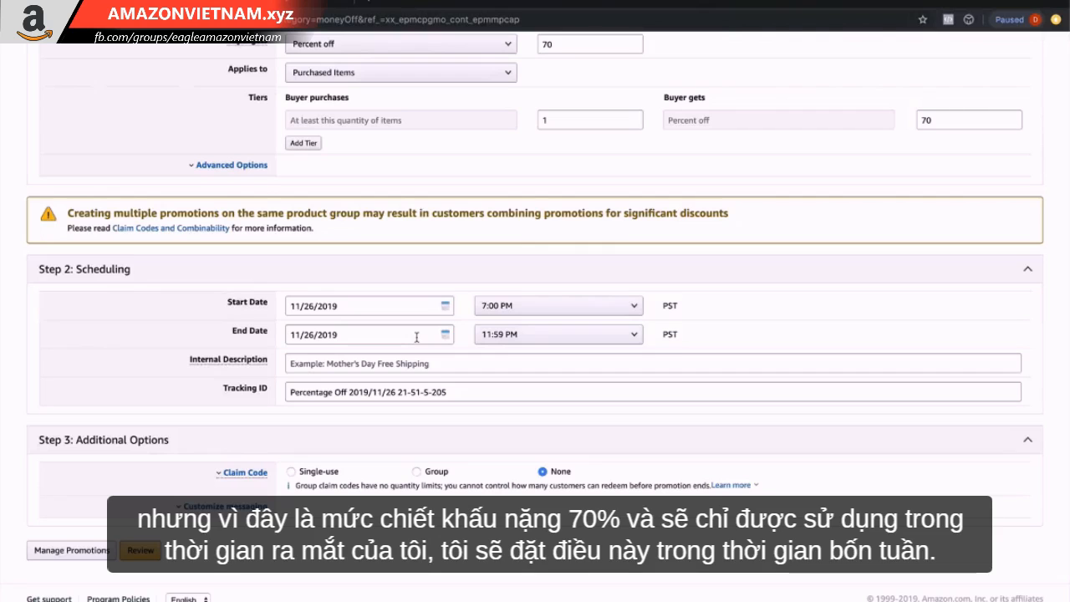
pyautogui.click(416, 337)
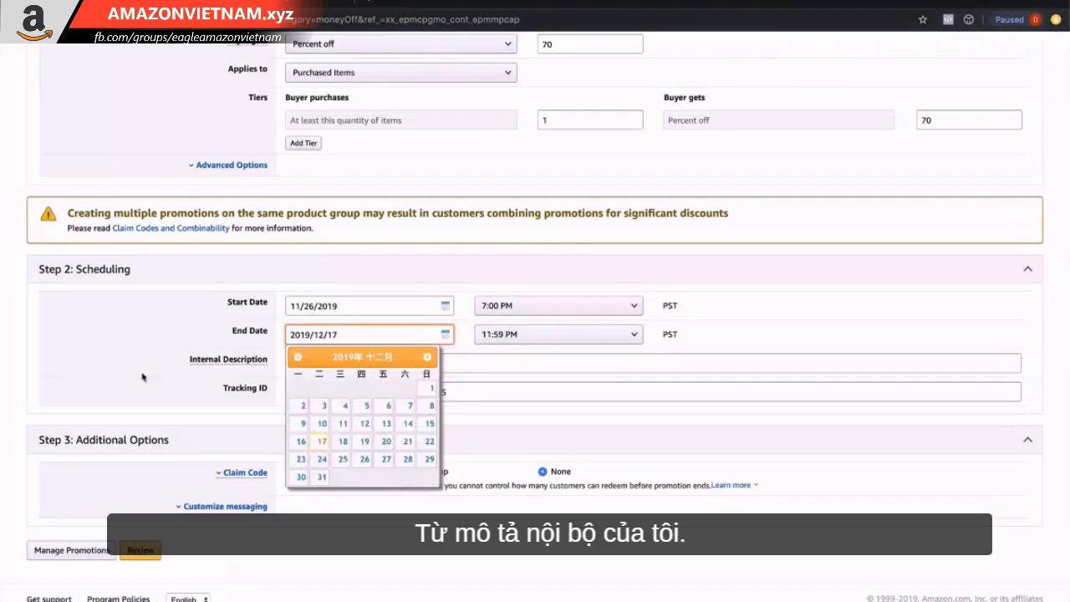
pyautogui.click(145, 378)
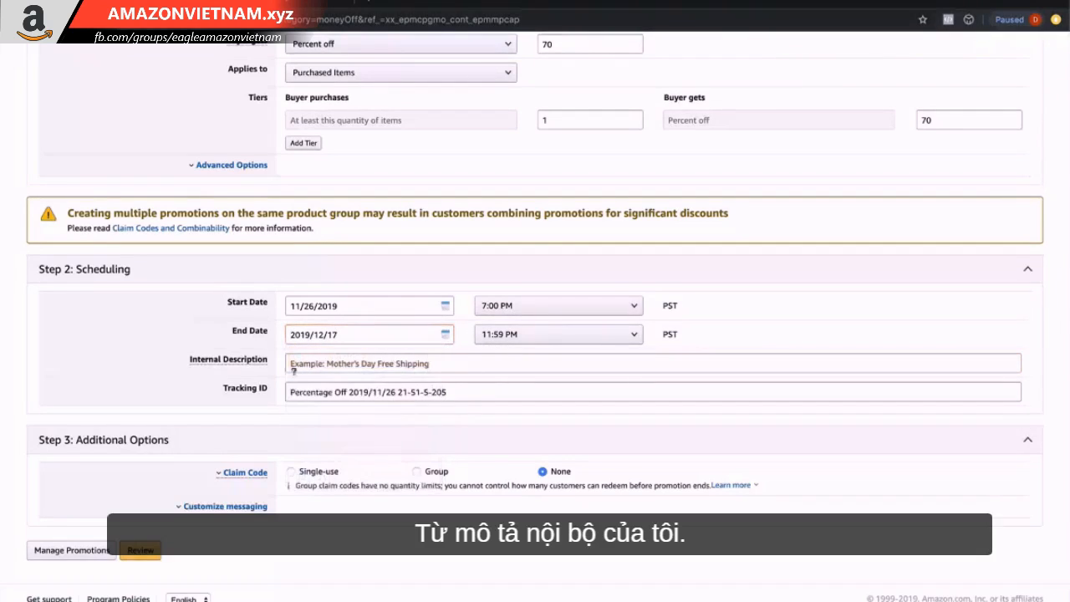
# Enter the internal description Anti Aging Mens Face Cream Launch Nov 2019 70% Off.
pyautogui.click(337, 368)
pyautogui.write('Anti Aging Mens Face Cream Launch Nov 2019 70% Off')
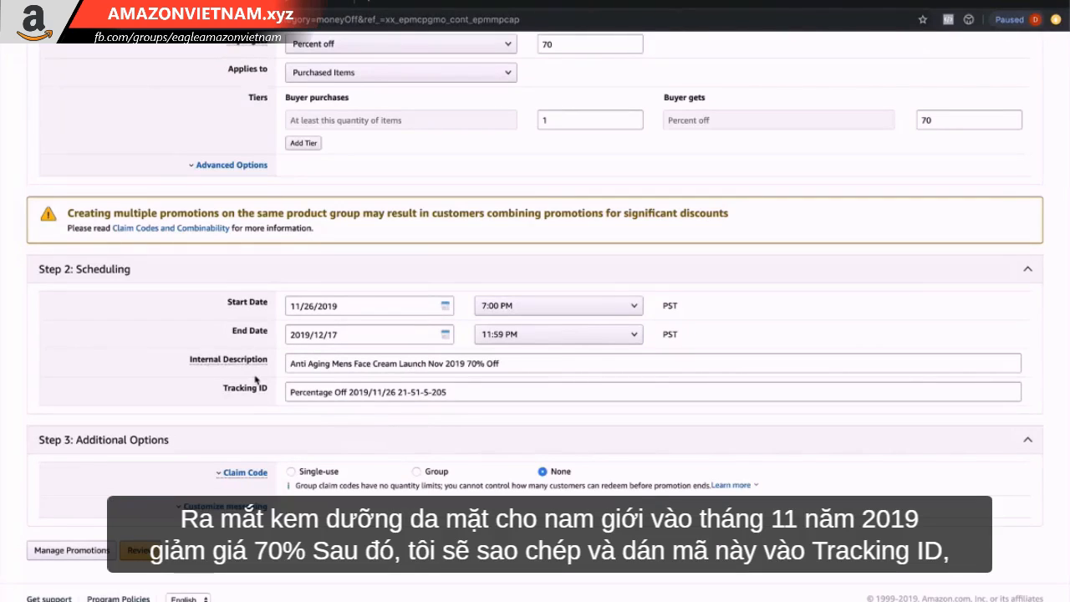
# Copy the internal description into the Tracking ID field.
pyautogui.tripleClick(308, 363)
pyautogui.hotkey('ctrl', 'c')
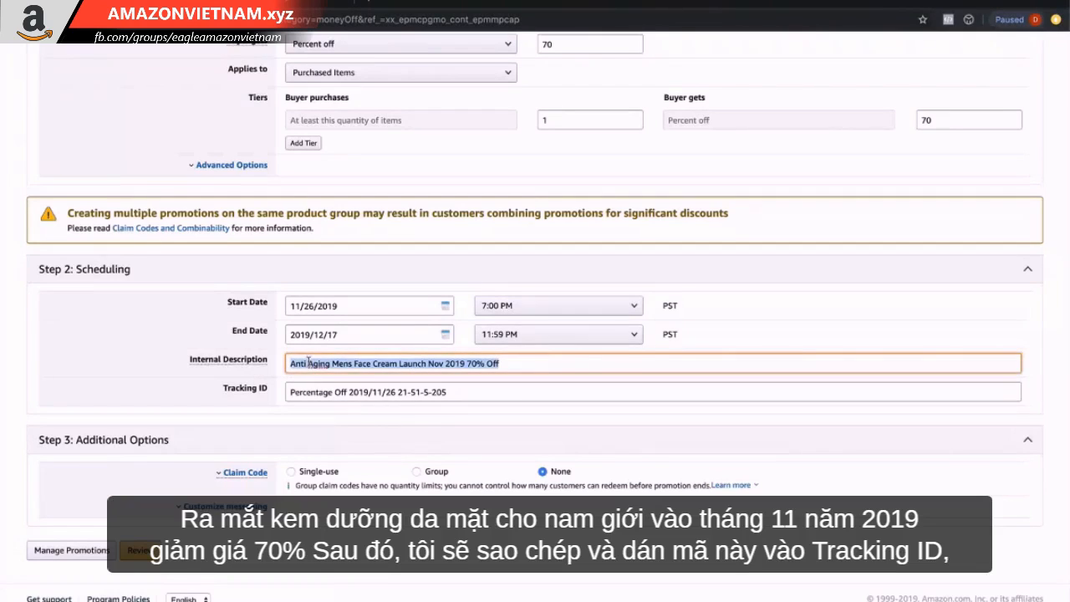
pyautogui.tripleClick(315, 389)
pyautogui.hotkey('ctrl', 'v')
pyautogui.click(276, 405)
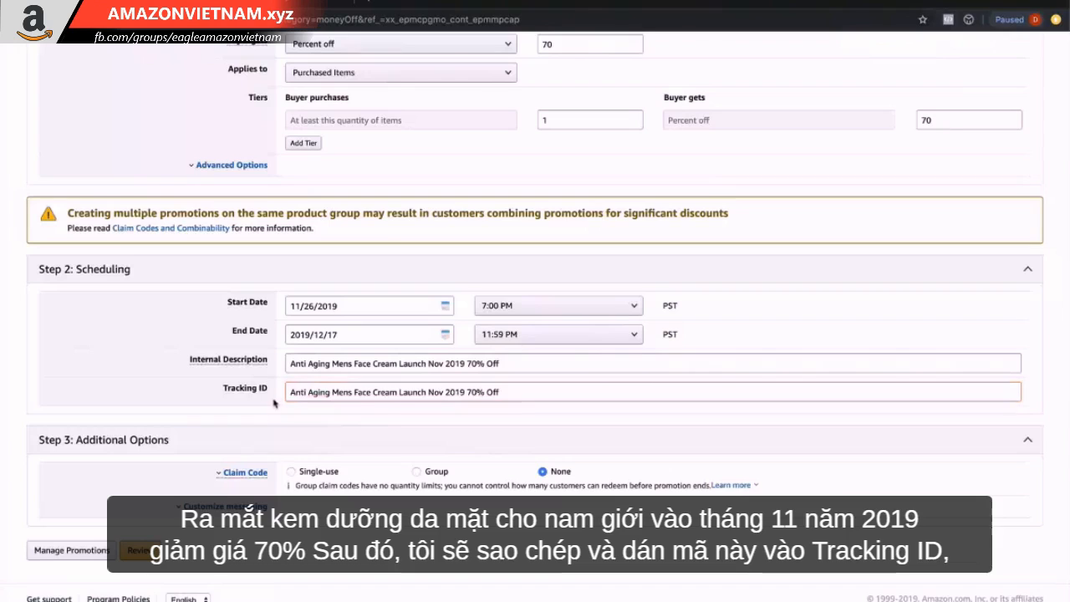
pyautogui.moveTo(224, 388); pyautogui.dragTo(266, 391)
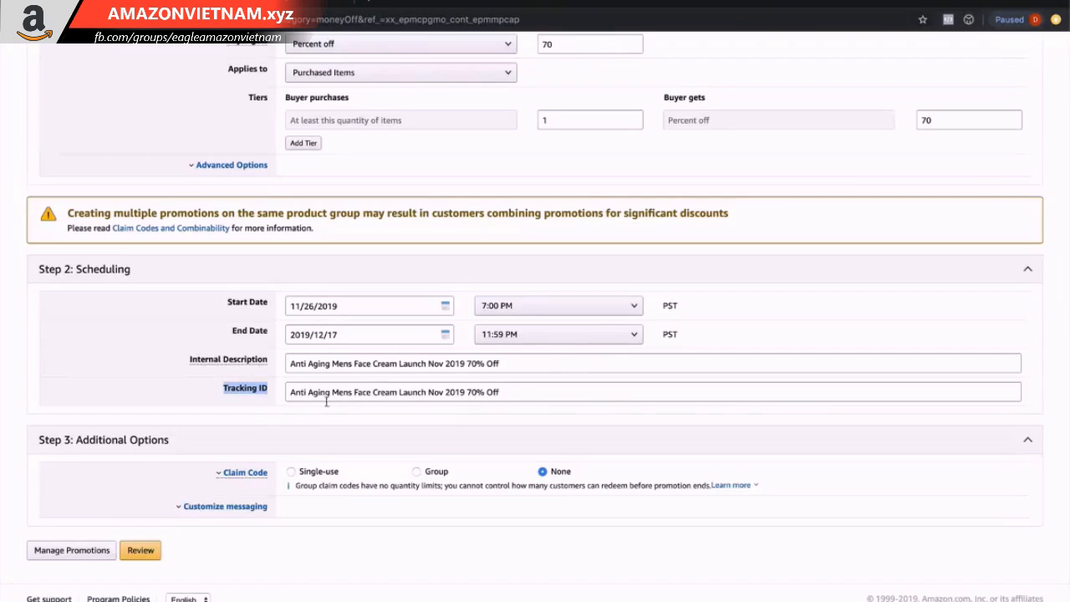
# Choose single-use claim codes and expand the customize messaging options.
pyautogui.click(311, 479)
pyautogui.click(312, 475)
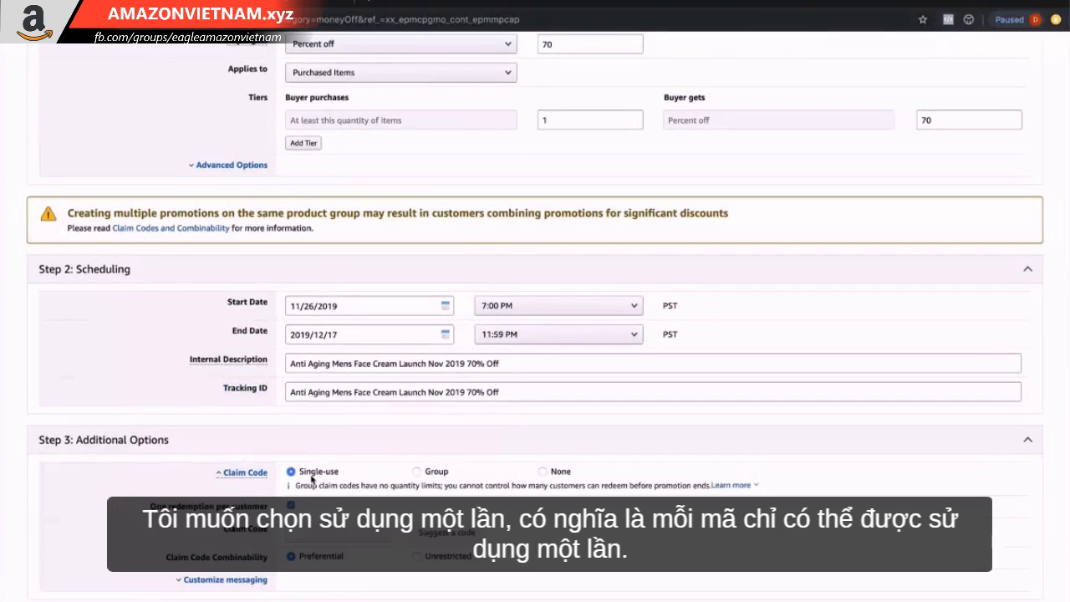
pyautogui.scroll(-2, 319, 478)
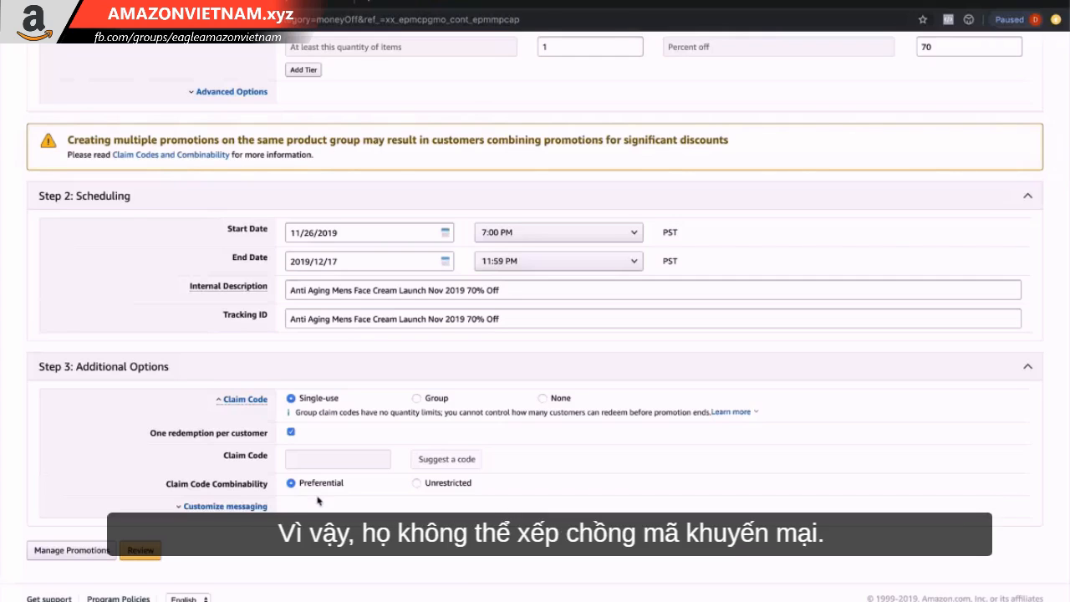
pyautogui.click(237, 506)
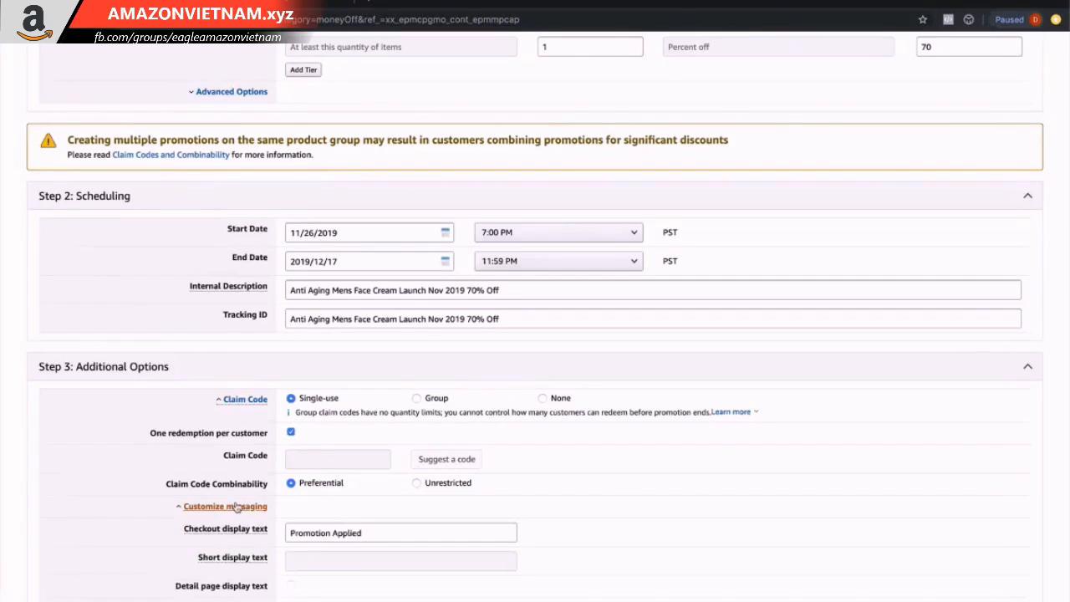
# Open the review of the promotion.
pyautogui.scroll(-3, 236, 507)
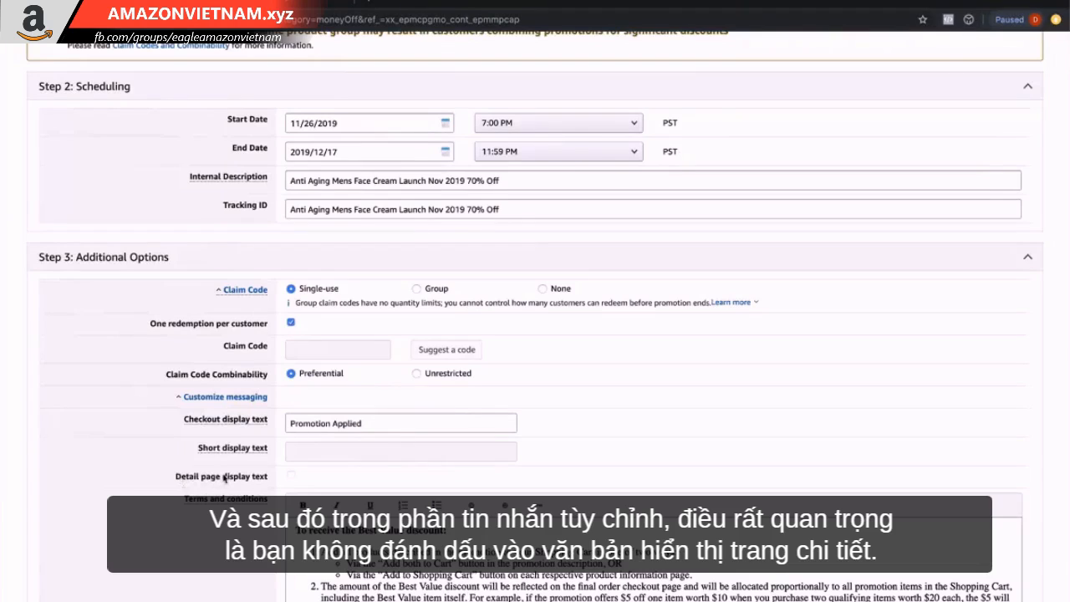
pyautogui.scroll(-3, 243, 478)
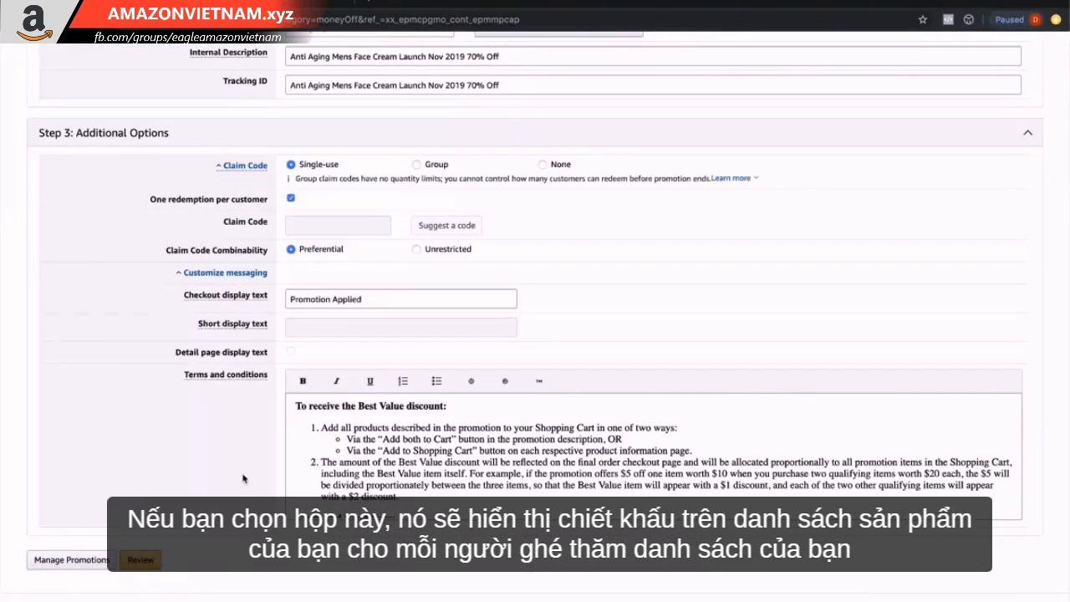
pyautogui.click(145, 565)
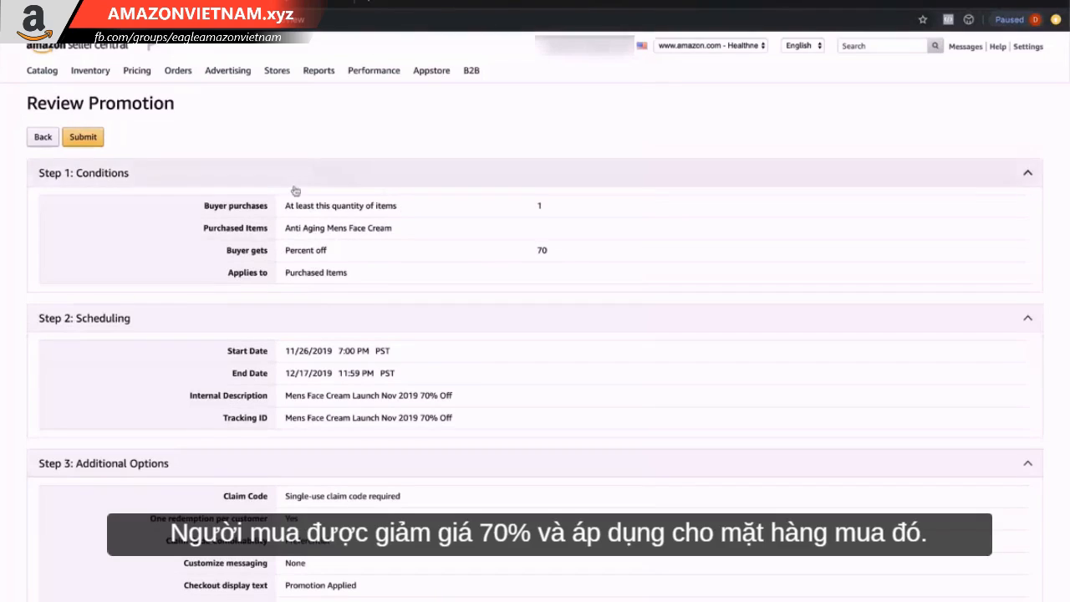
# Check the promotion summary's conditions, scheduling, tracking ID and additional options.
pyautogui.scroll(-2, 299, 247)
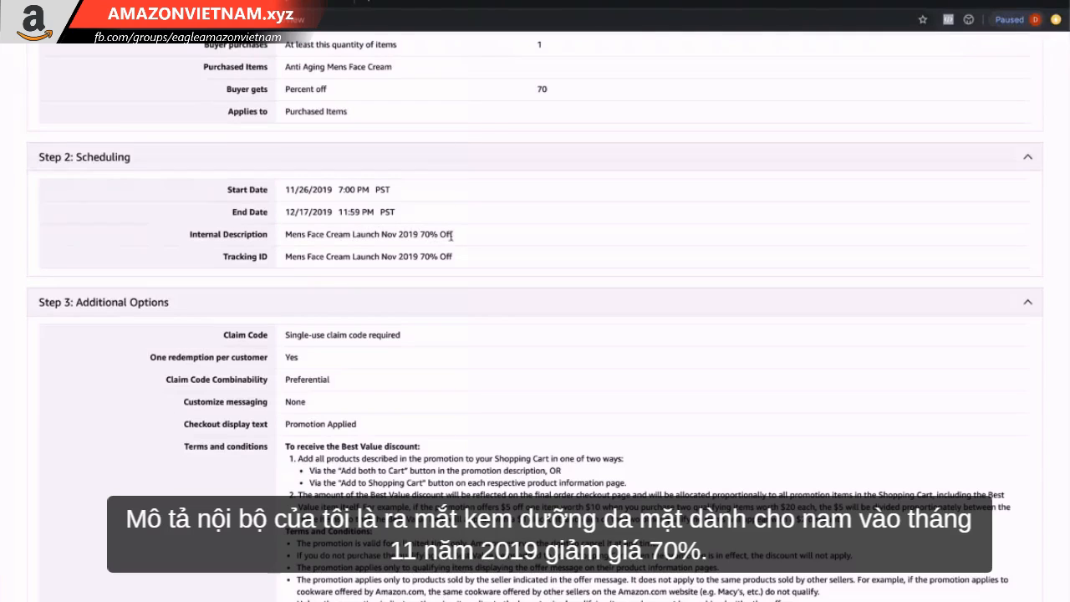
pyautogui.tripleClick(388, 256)
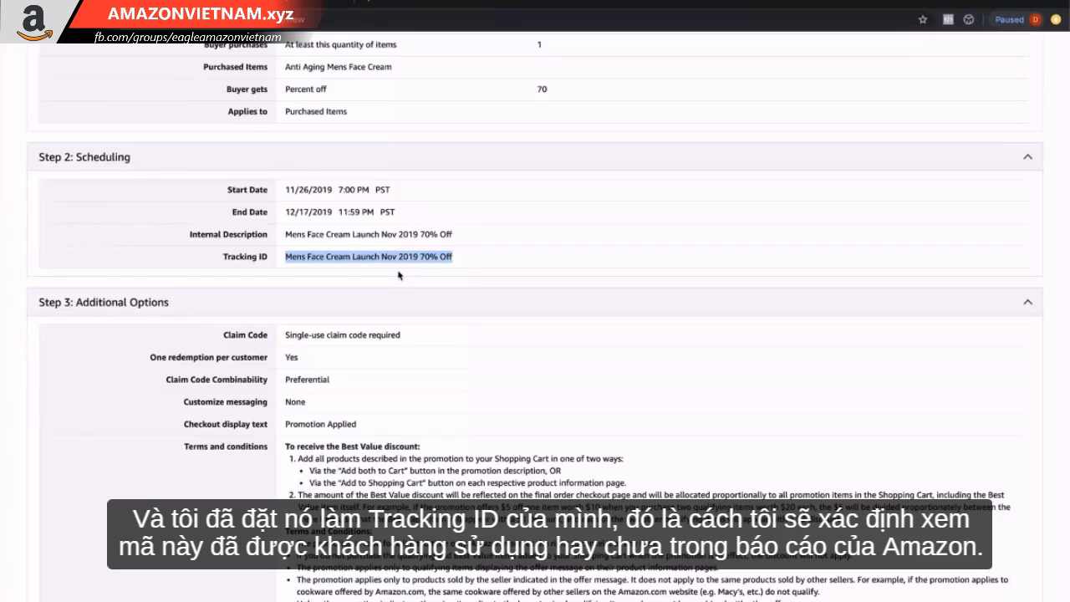
pyautogui.scroll(-2, 398, 274)
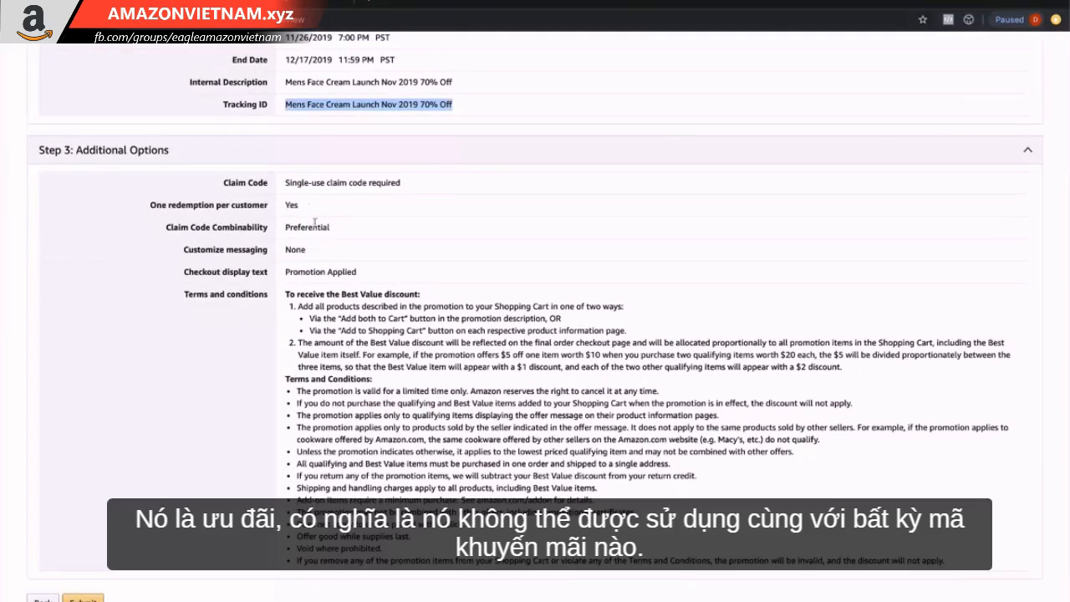
pyautogui.scroll(-1, 334, 225)
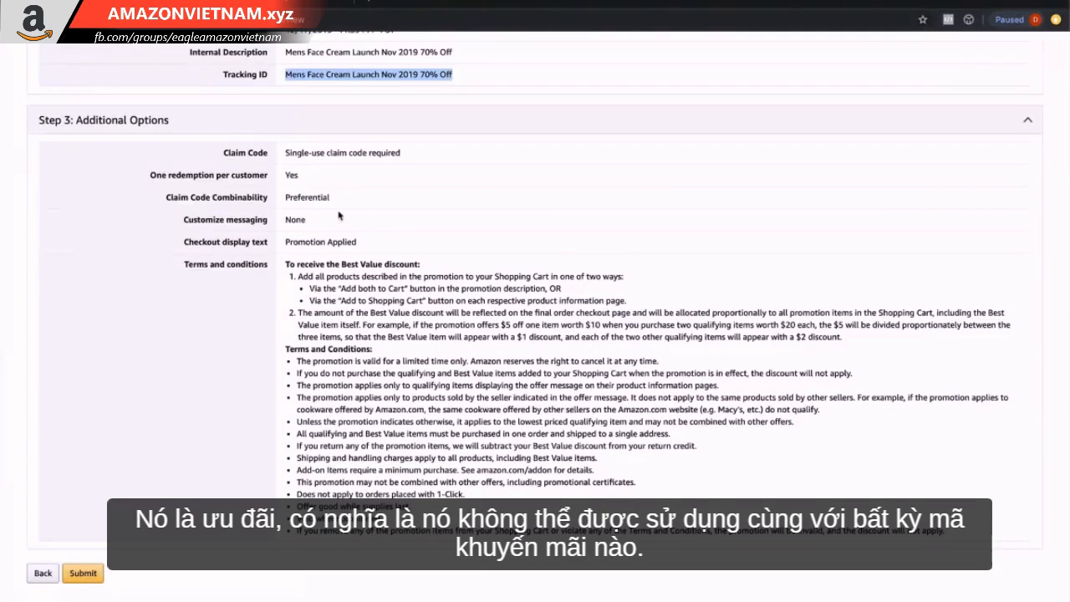
# Submit the promotion and search your promotions filtered by Pending status.
pyautogui.click(84, 574)
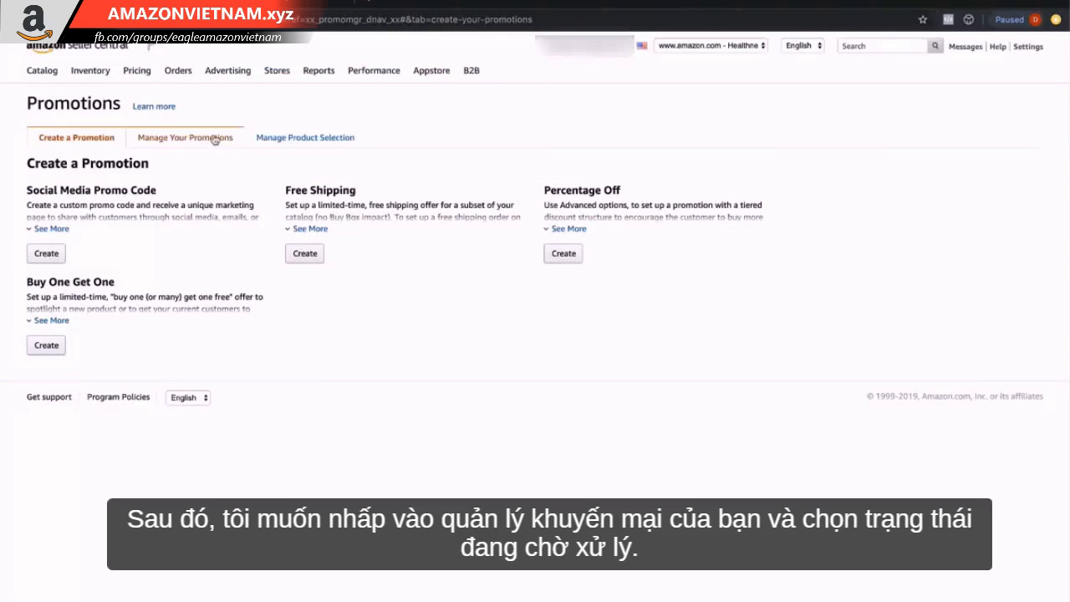
pyautogui.click(215, 138)
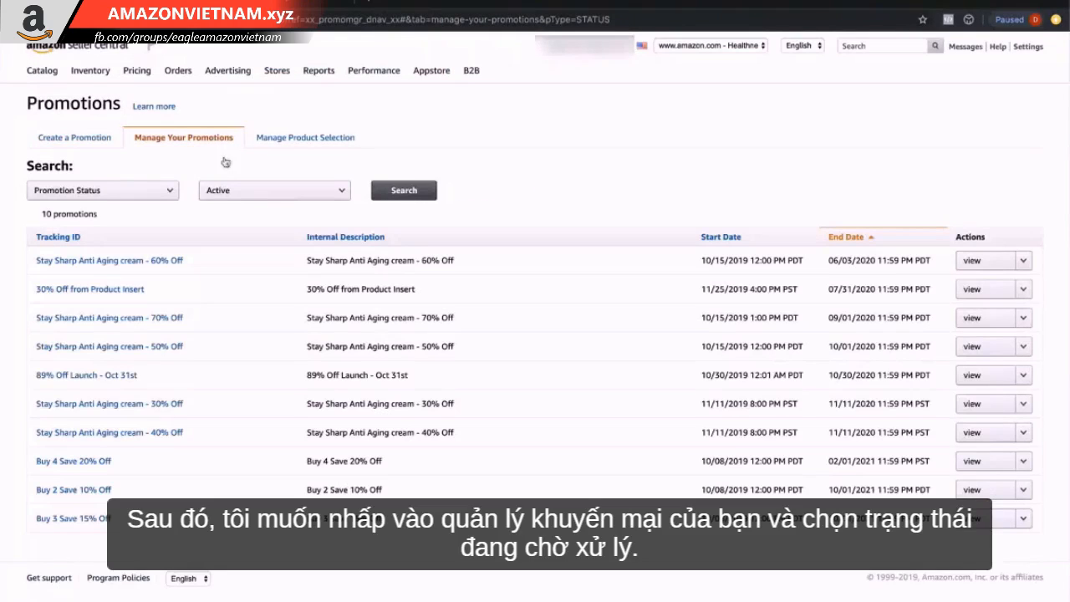
pyautogui.click(230, 198)
pyautogui.click(231, 208)
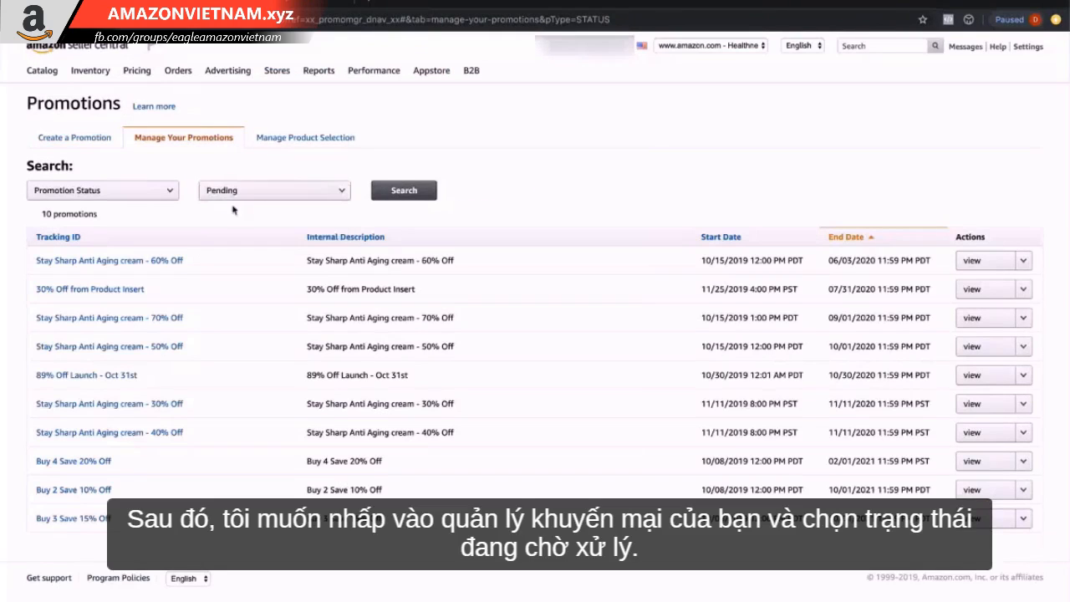
pyautogui.click(391, 192)
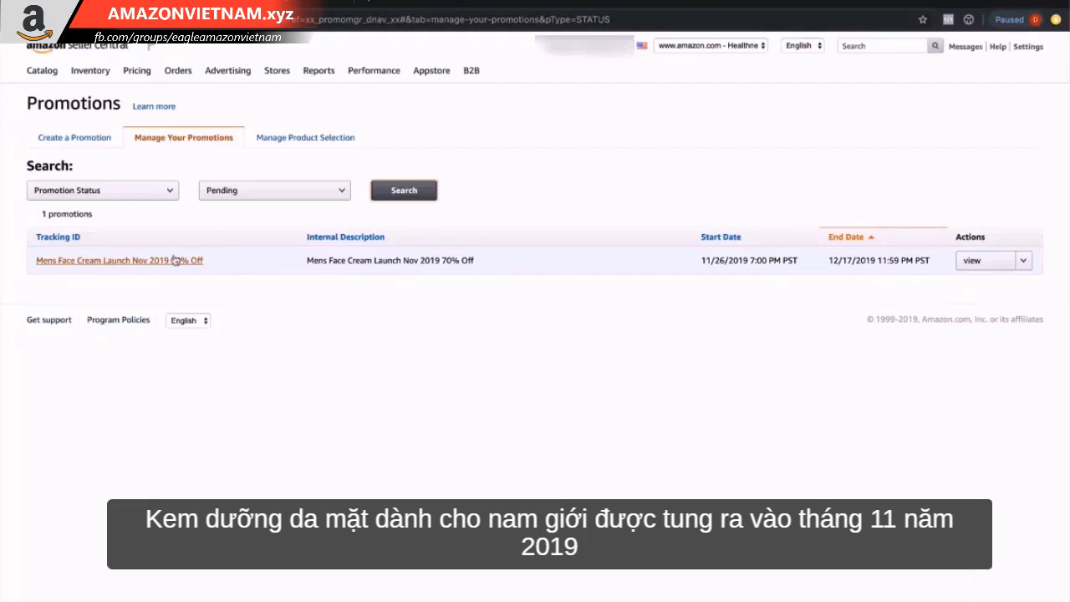
# Open the pending Mens Face Cream Launch Nov 2019 70% Off promotion and go to its claim code management.
pyautogui.moveTo(749, 261); pyautogui.dragTo(781, 262)
pyautogui.click(812, 349)
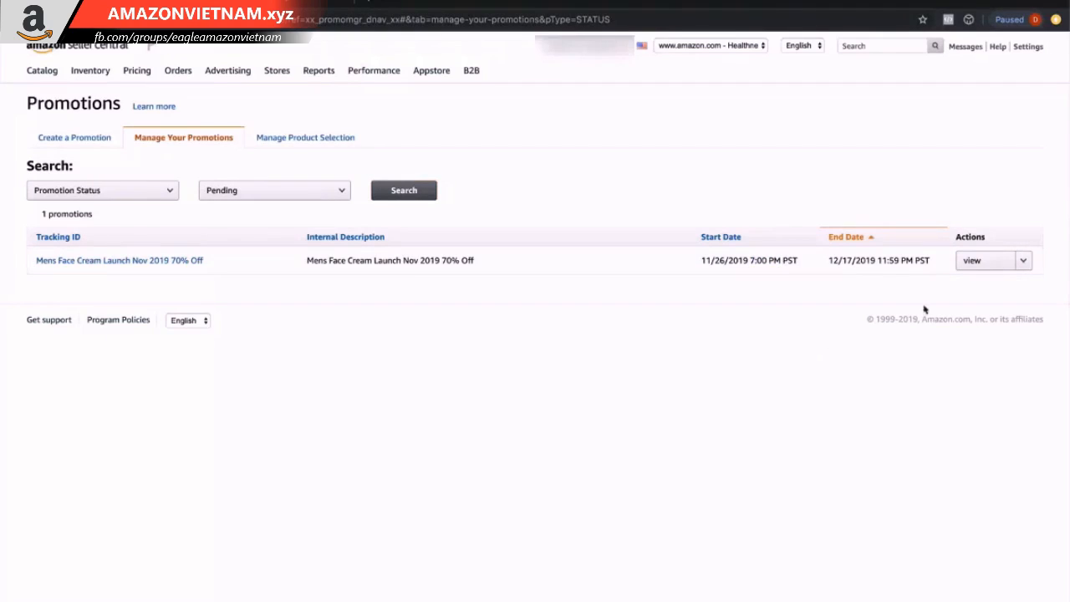
pyautogui.click(985, 269)
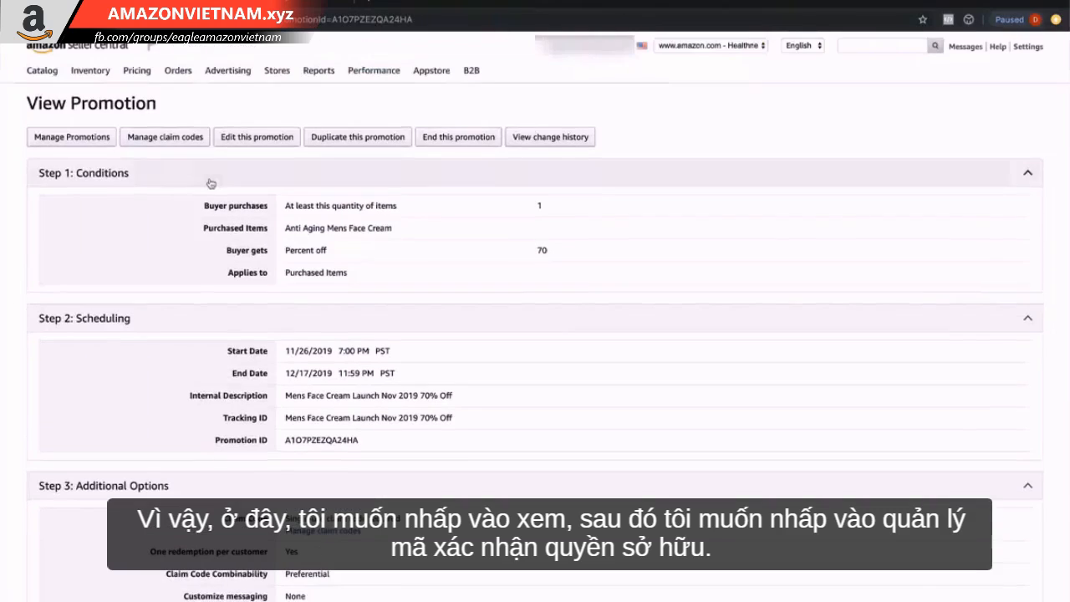
pyautogui.click(194, 144)
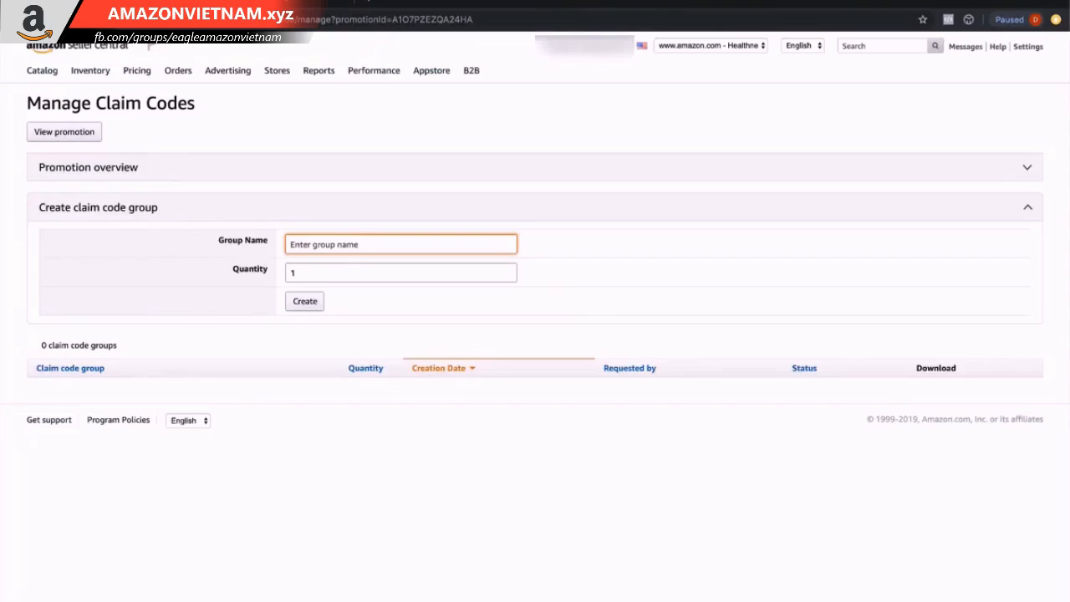
# Create a claim code group named Launch 11/26/19 with a quantity of 100.
pyautogui.write('Launch 11/26/19')
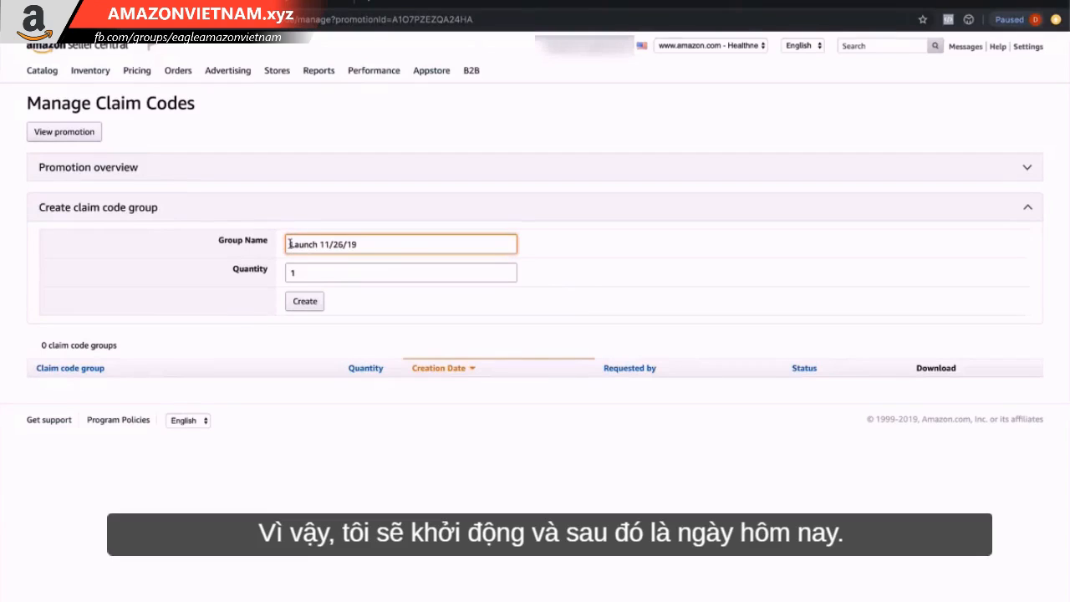
pyautogui.click(361, 275)
pyautogui.write('00')
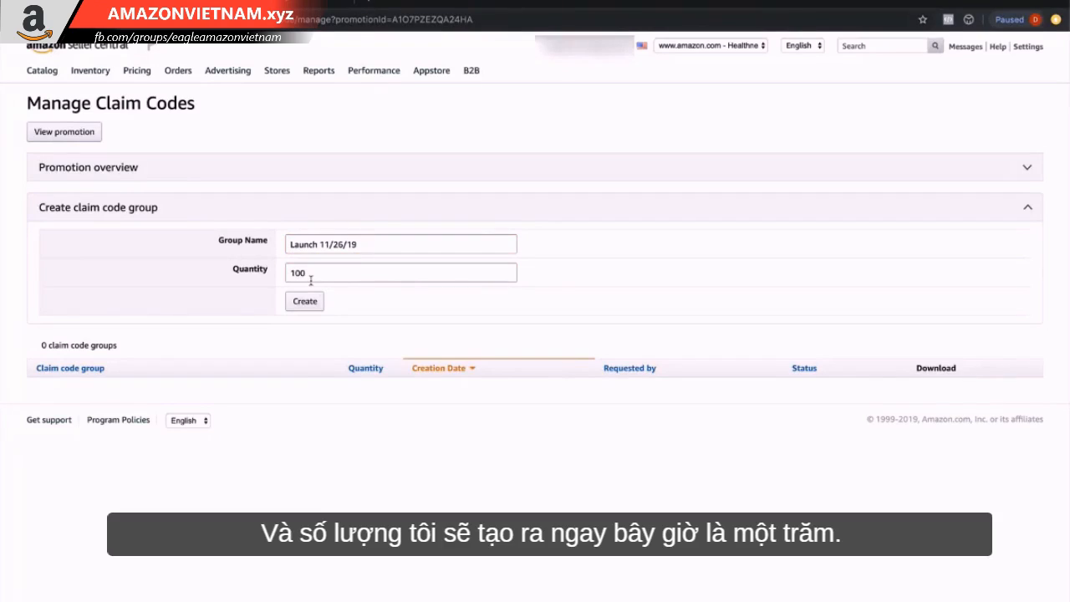
pyautogui.click(305, 303)
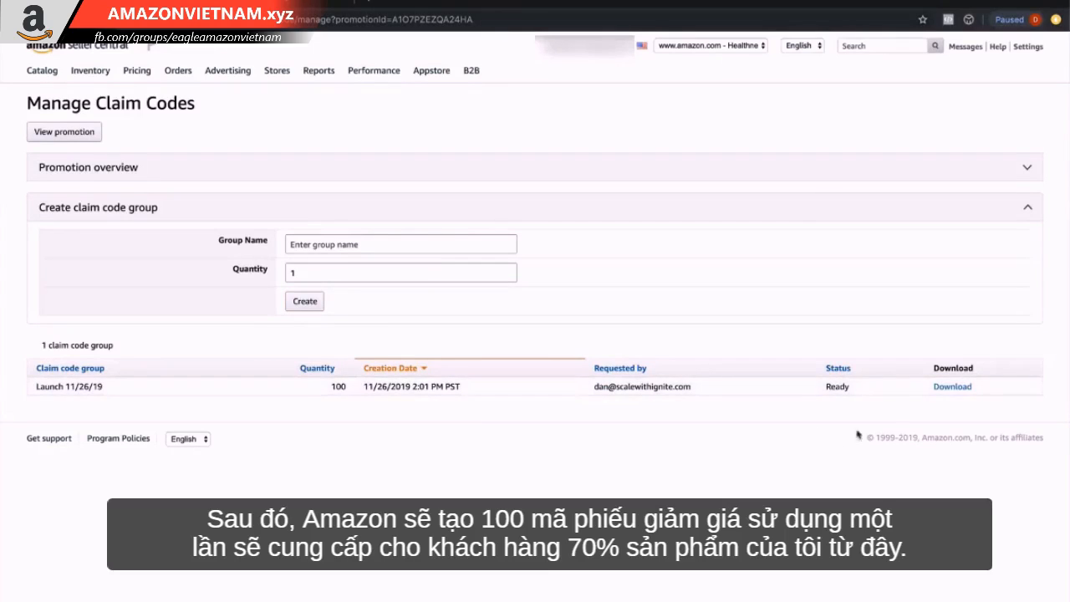
# Download the claim code group's file, open the text file and select all the codes.
pyautogui.click(954, 387)
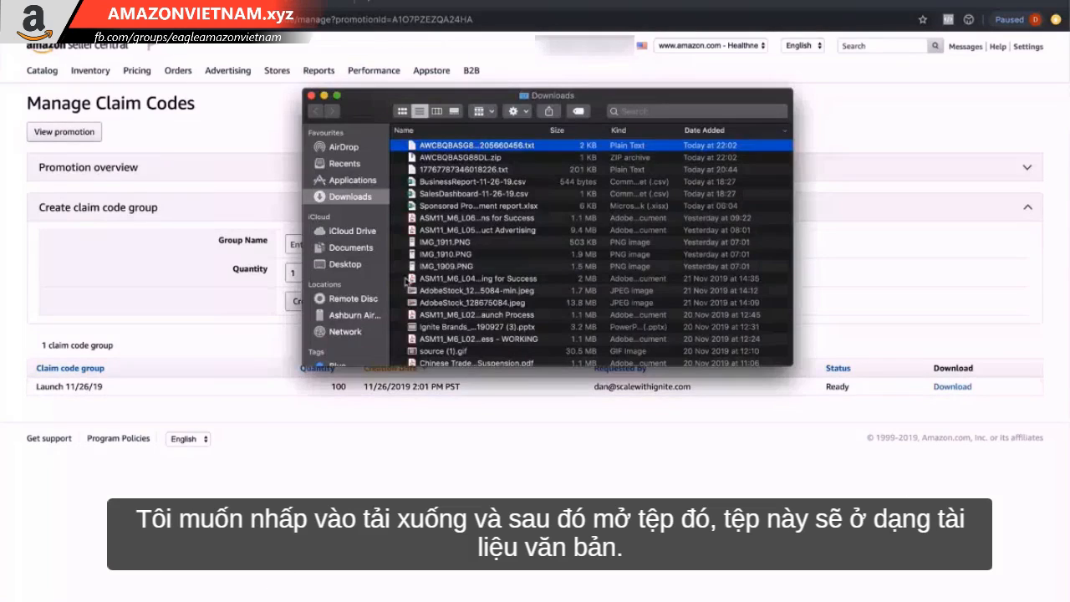
pyautogui.doubleClick(520, 145)
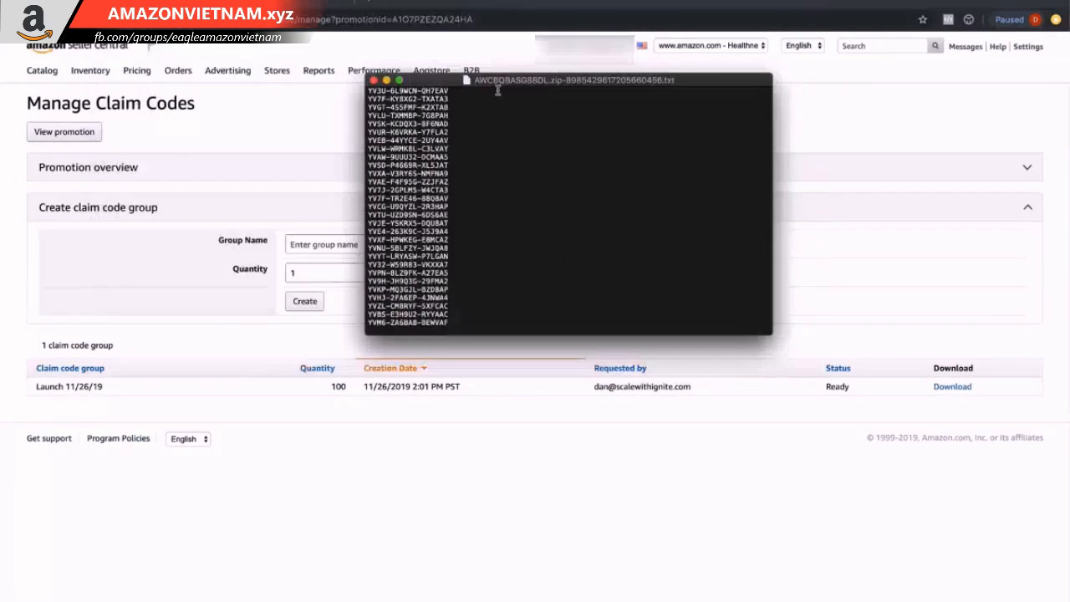
pyautogui.scroll(10, 517, 156)
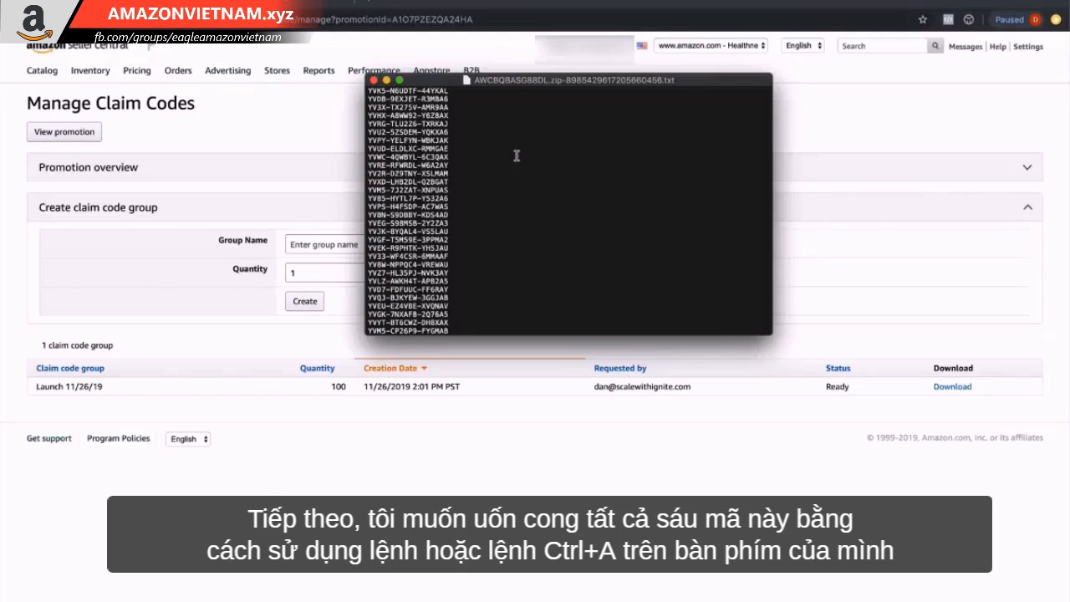
pyautogui.press('super+a')
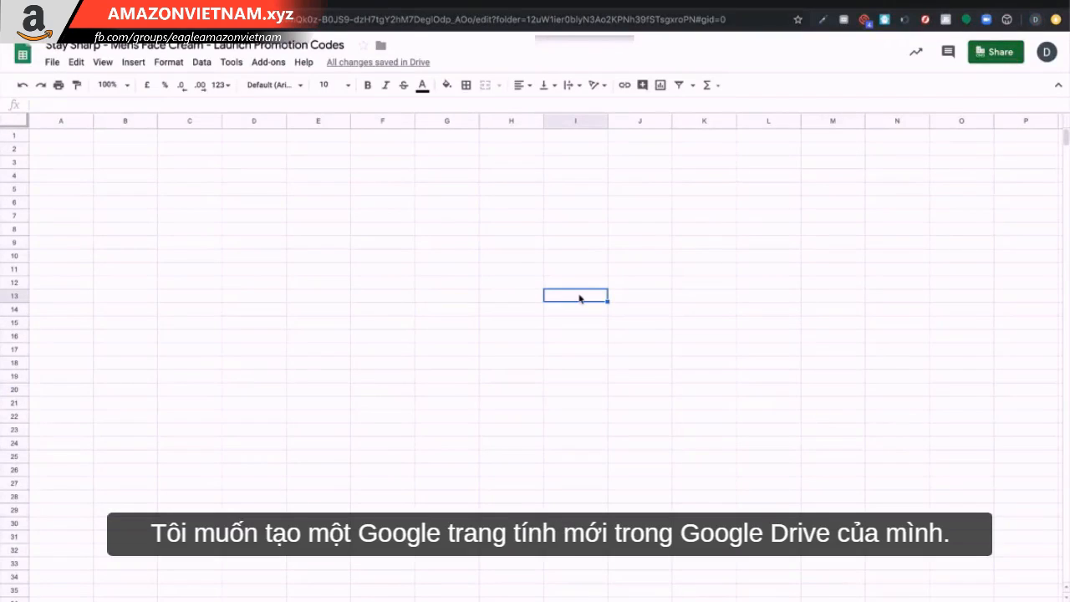
# Switch to Google Sheets and enter the column headers ID in A1 and Coupon Code in B1.
pyautogui.click(462, 283)
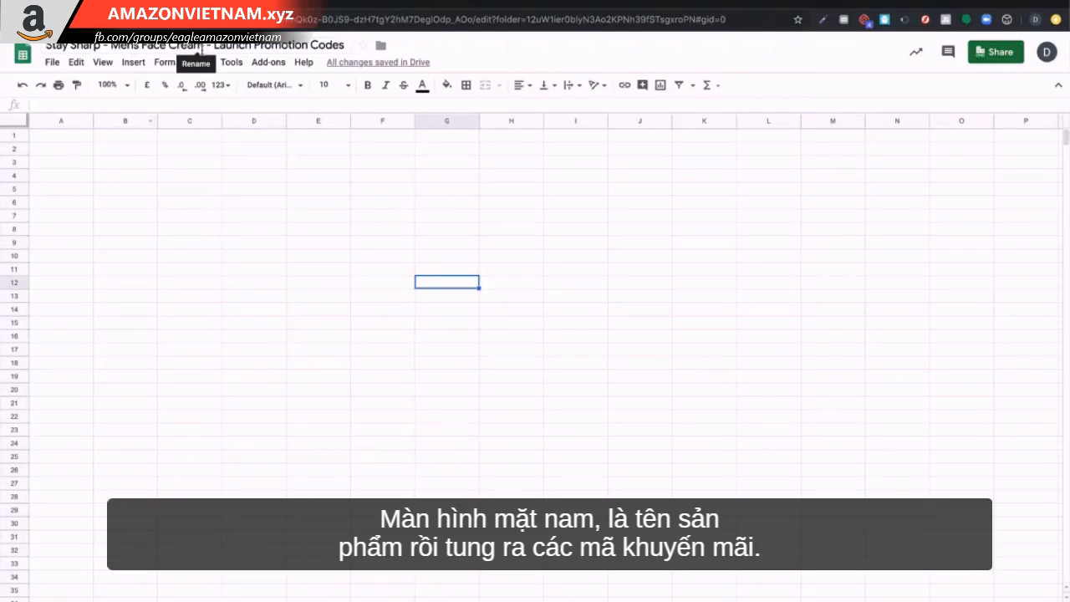
pyautogui.click(322, 164)
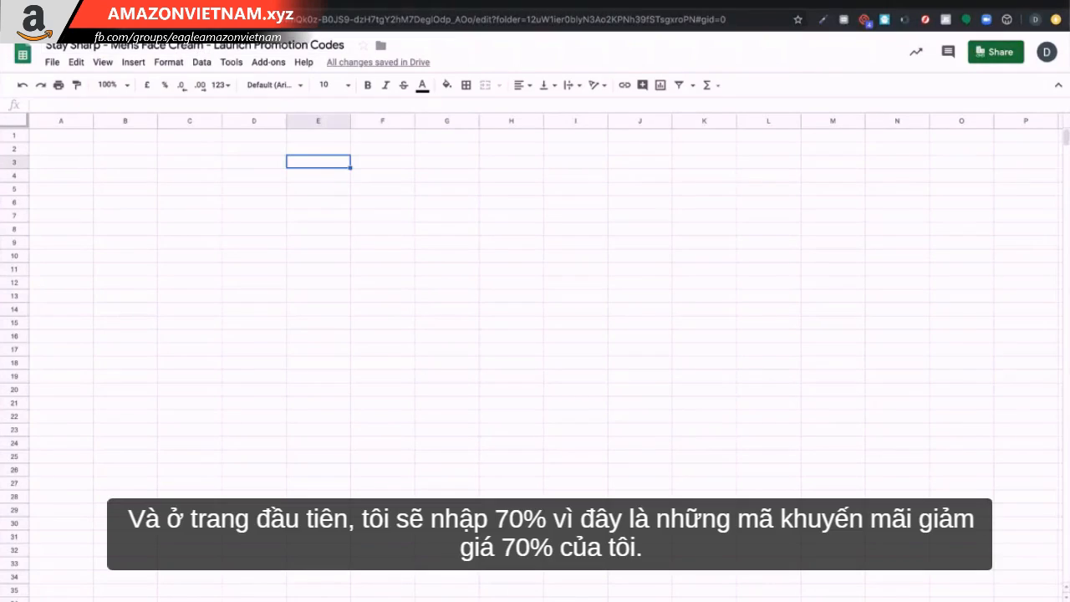
pyautogui.click(123, 552)
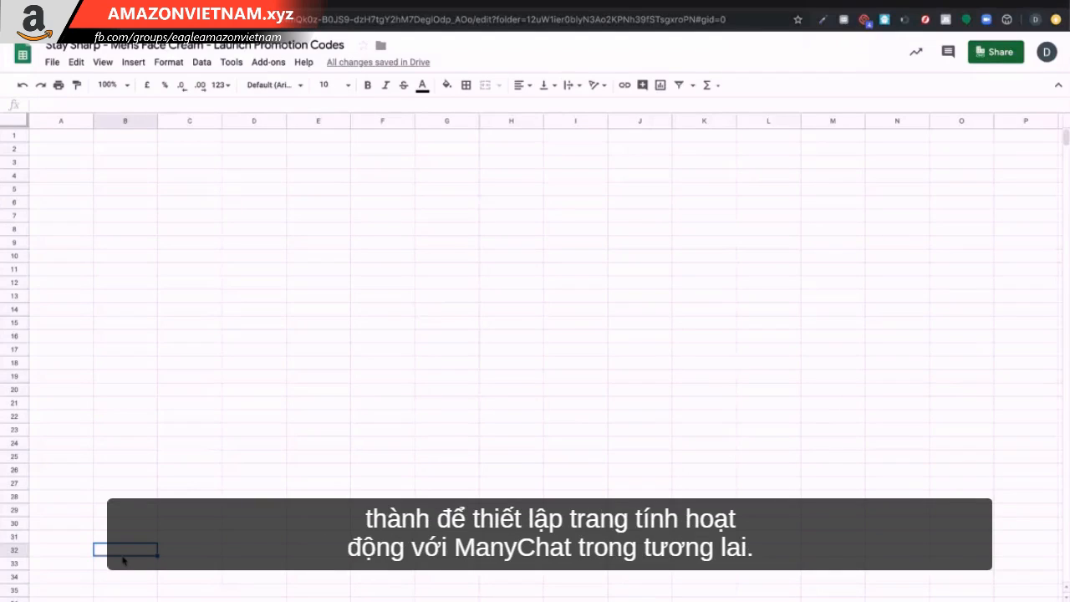
pyautogui.click(61, 136)
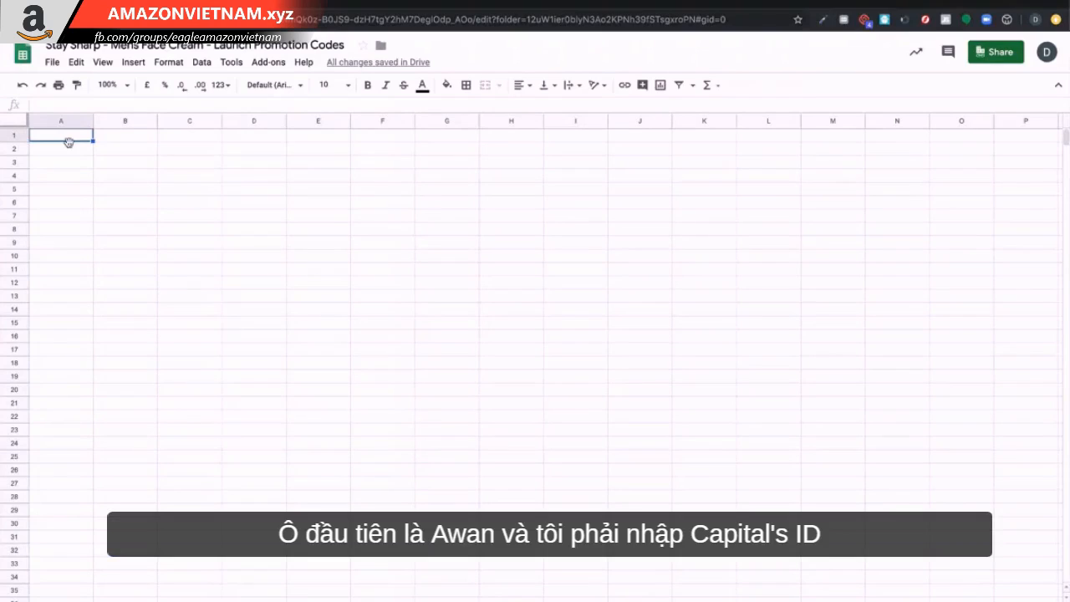
pyautogui.write('ID')
pyautogui.click(60, 202)
pyautogui.click(126, 135)
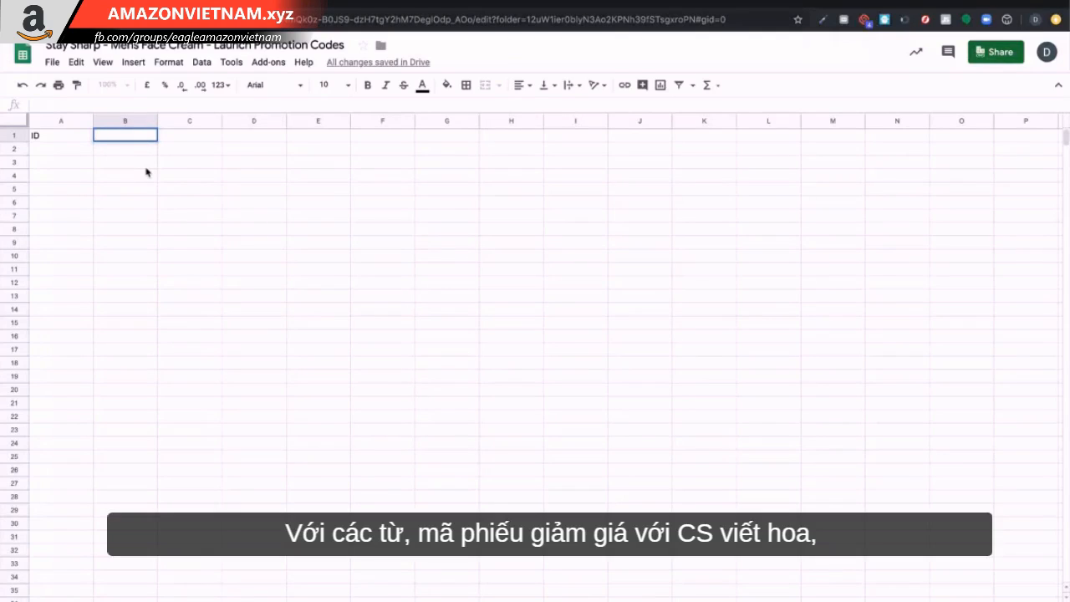
pyautogui.press('Return')
pyautogui.write('Coupon Code')
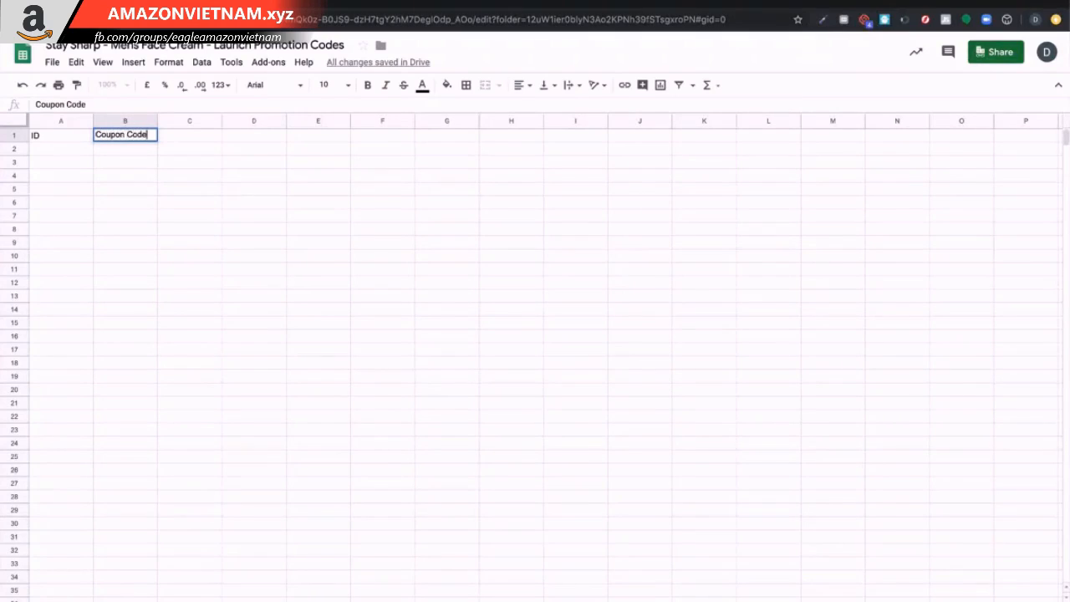
pyautogui.click(153, 234)
# Paste the claim codes into the Coupon Code column starting at B2.
pyautogui.click(126, 151)
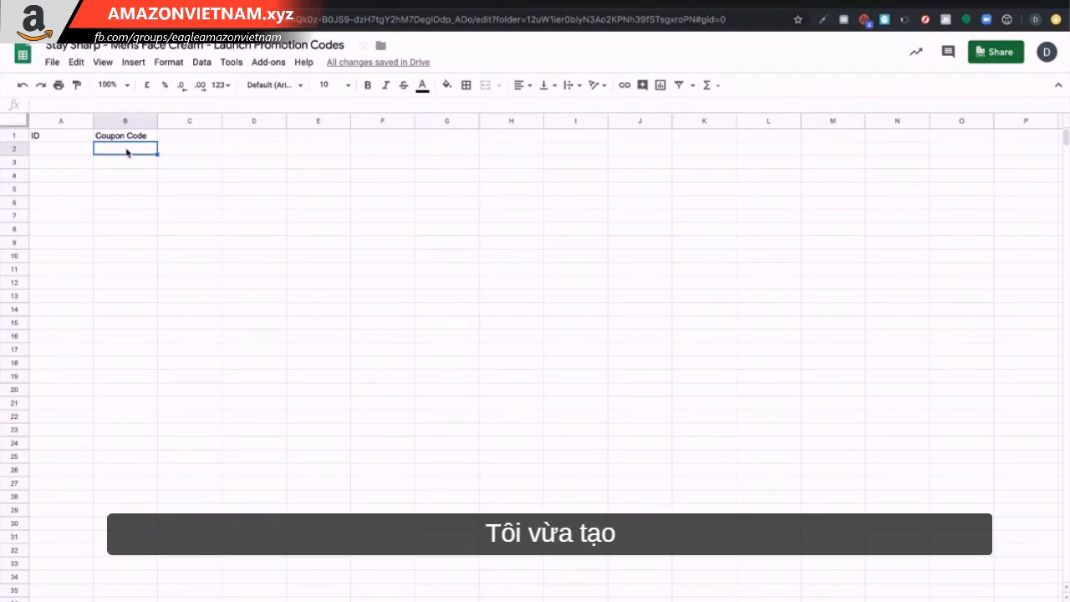
pyautogui.rightClick(127, 151)
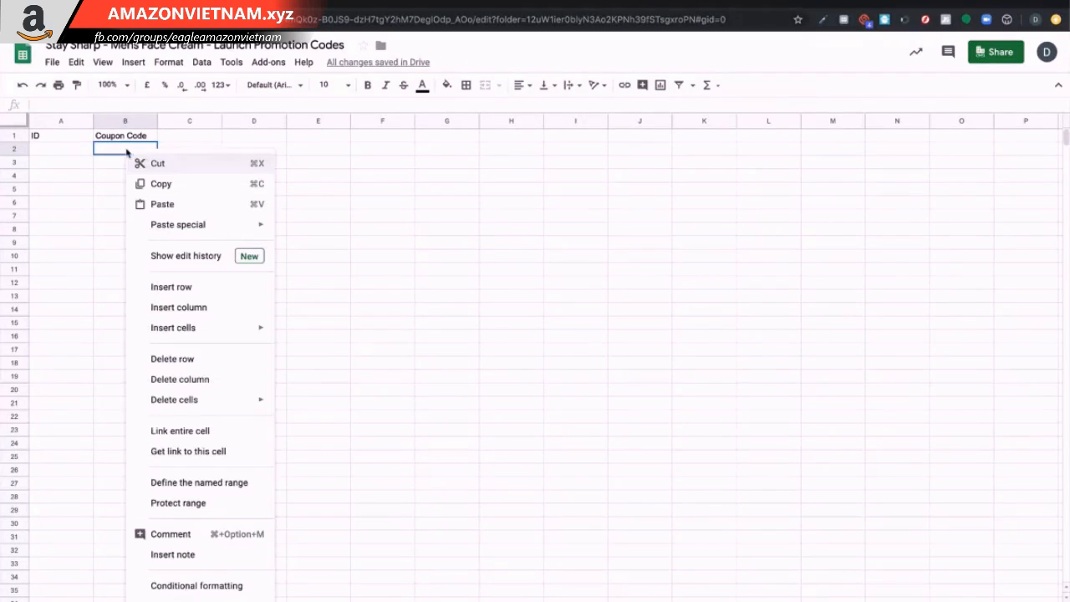
pyautogui.click(146, 204)
pyautogui.click(254, 272)
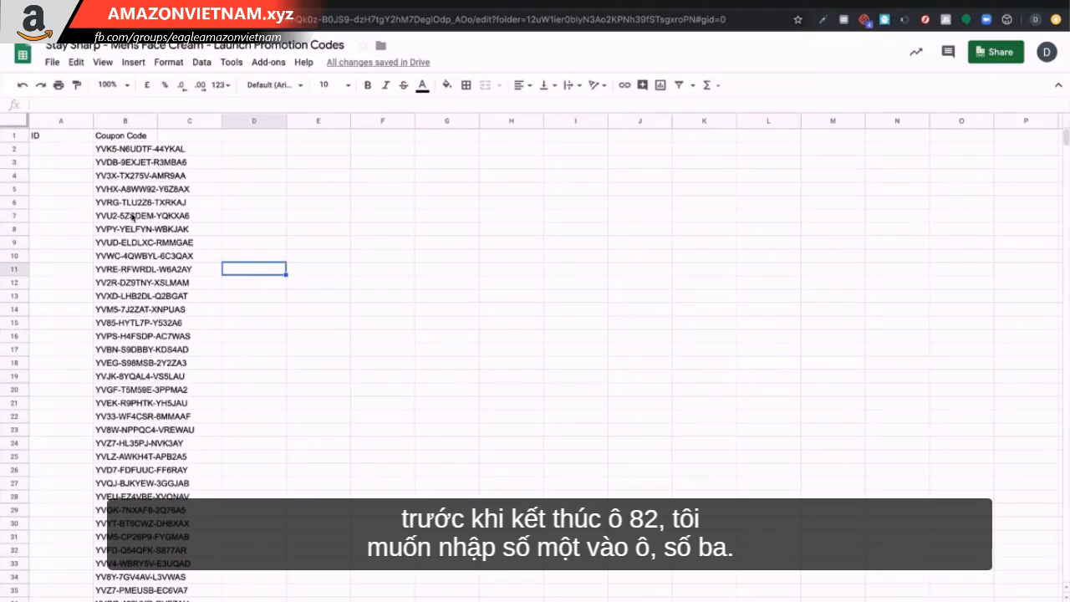
# Number the ID column 1, 2, 3 and auto-fill the sequence down to row 101.
pyautogui.click(73, 154)
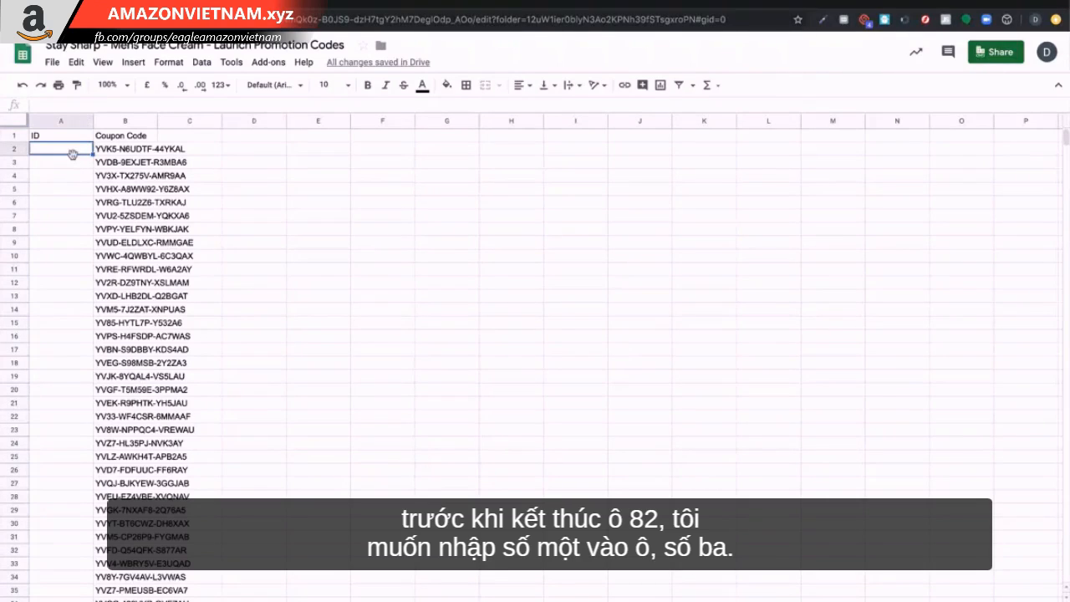
pyautogui.write('1')
pyautogui.press('Return')
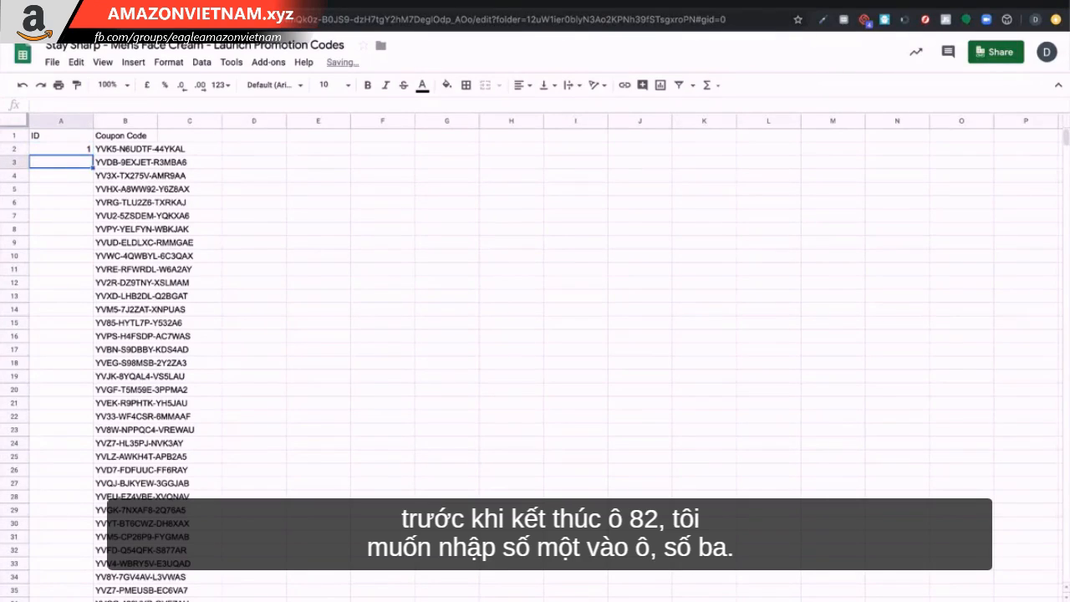
pyautogui.write('2')
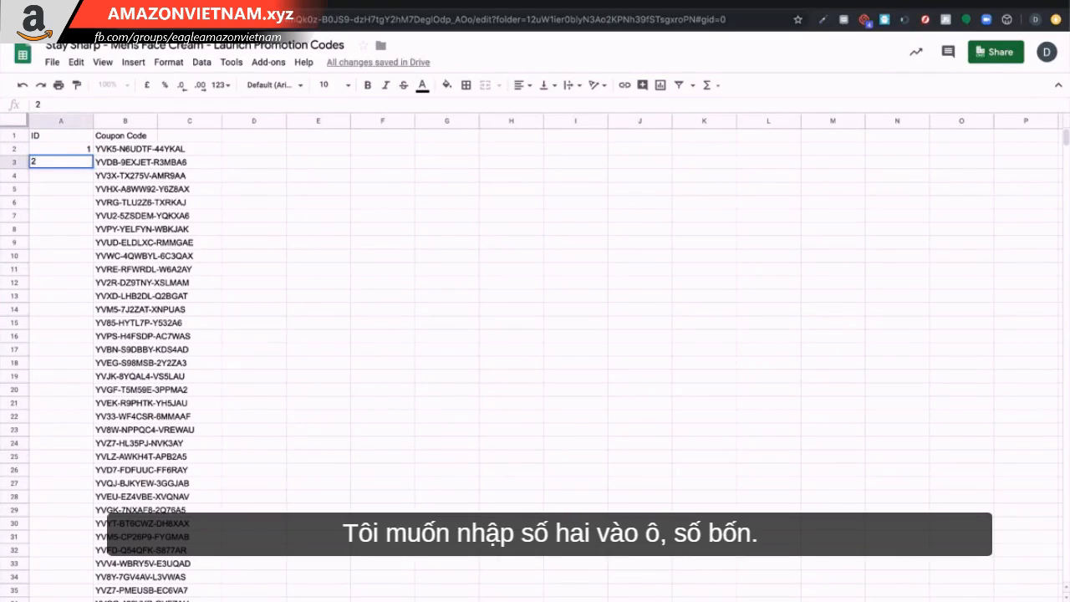
pyautogui.press('Return')
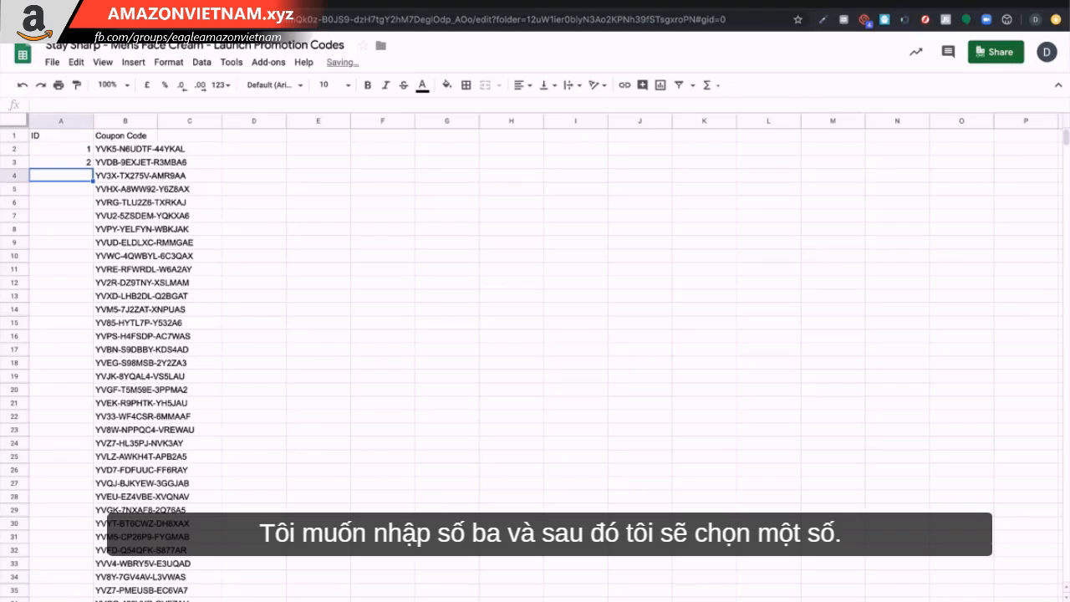
pyautogui.write('3')
pyautogui.click(63, 202)
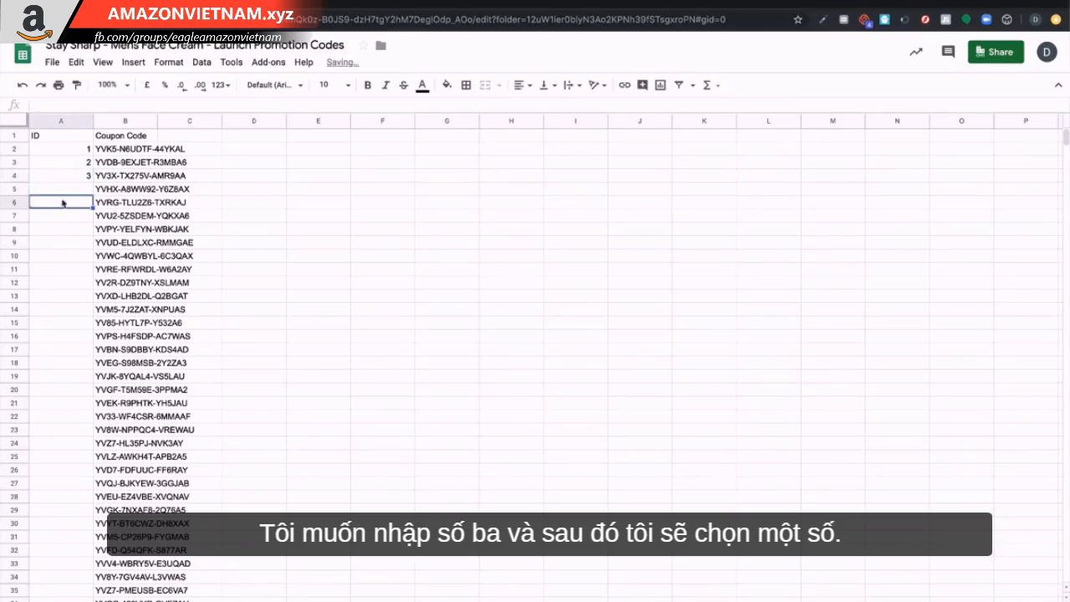
pyautogui.click(80, 152)
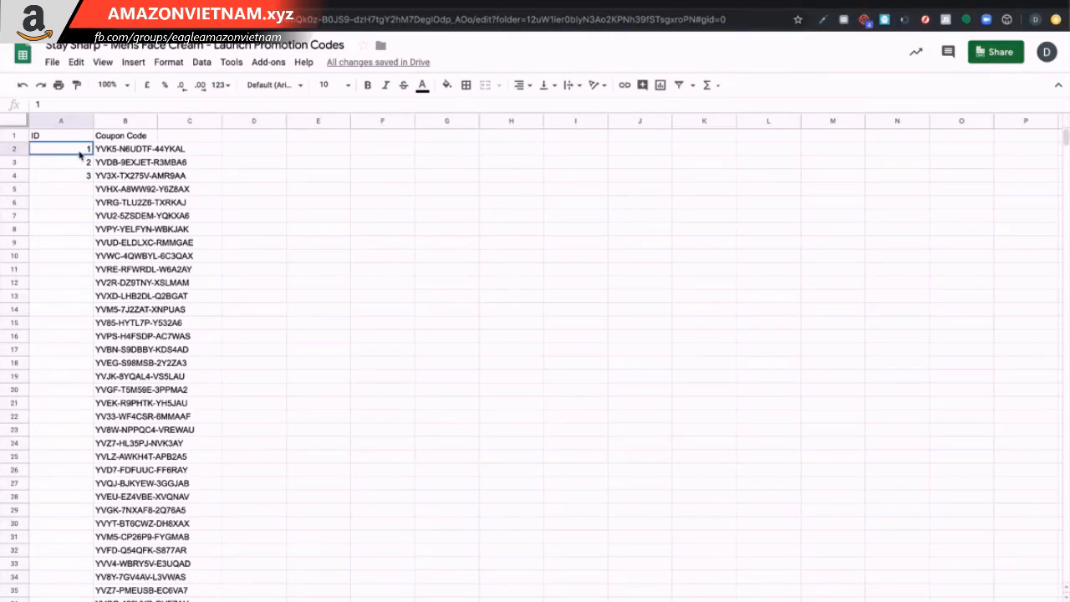
pyautogui.moveTo(80, 152); pyautogui.dragTo(82, 176)
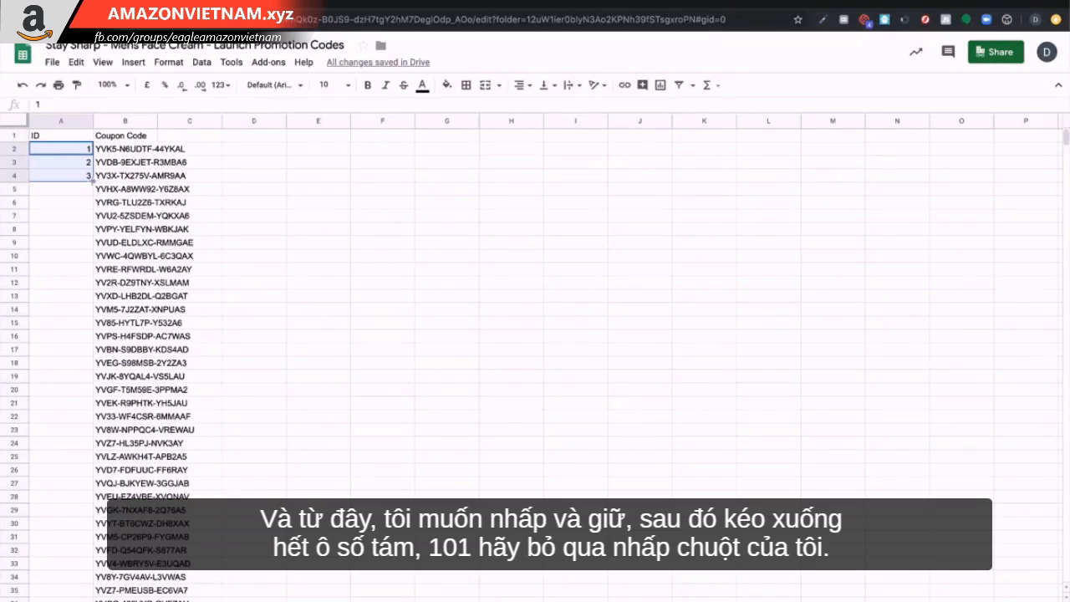
pyautogui.moveTo(93, 182); pyautogui.dragTo(73, 365)
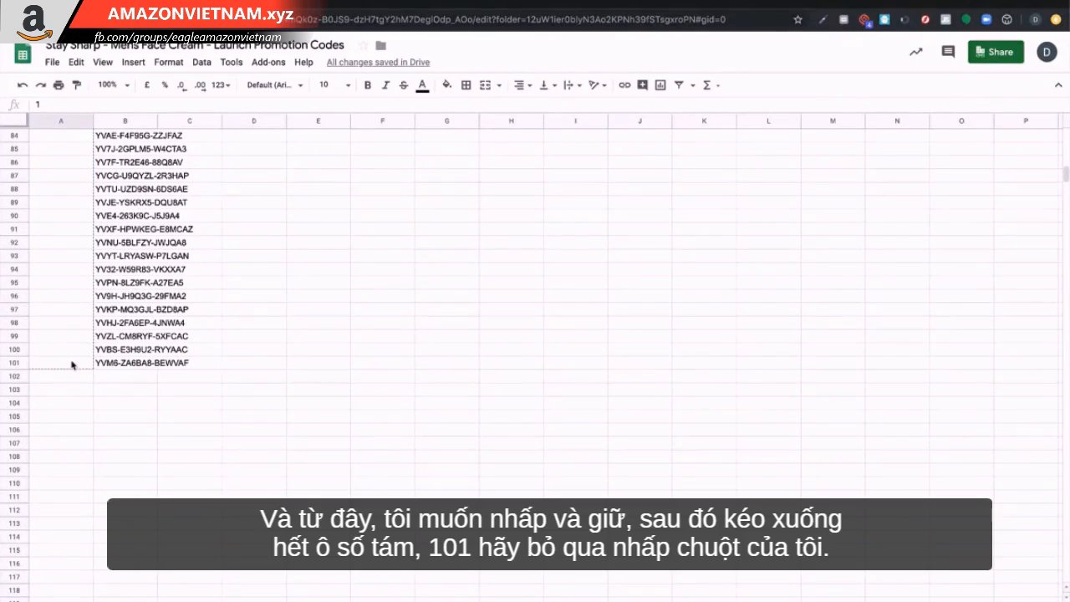
pyautogui.moveTo(73, 365); pyautogui.dragTo(73, 365)
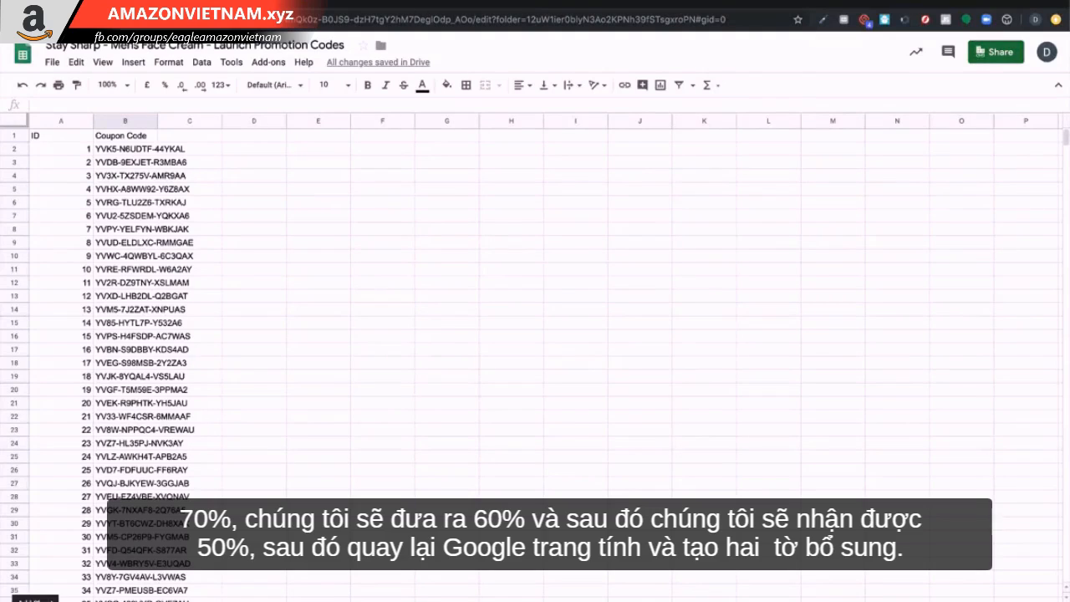
# Add two new sheets to the spreadsheet and return to the first sheet's header cell.
pyautogui.hotkey('shift', 'F11')
pyautogui.hotkey('shift', 'F11')
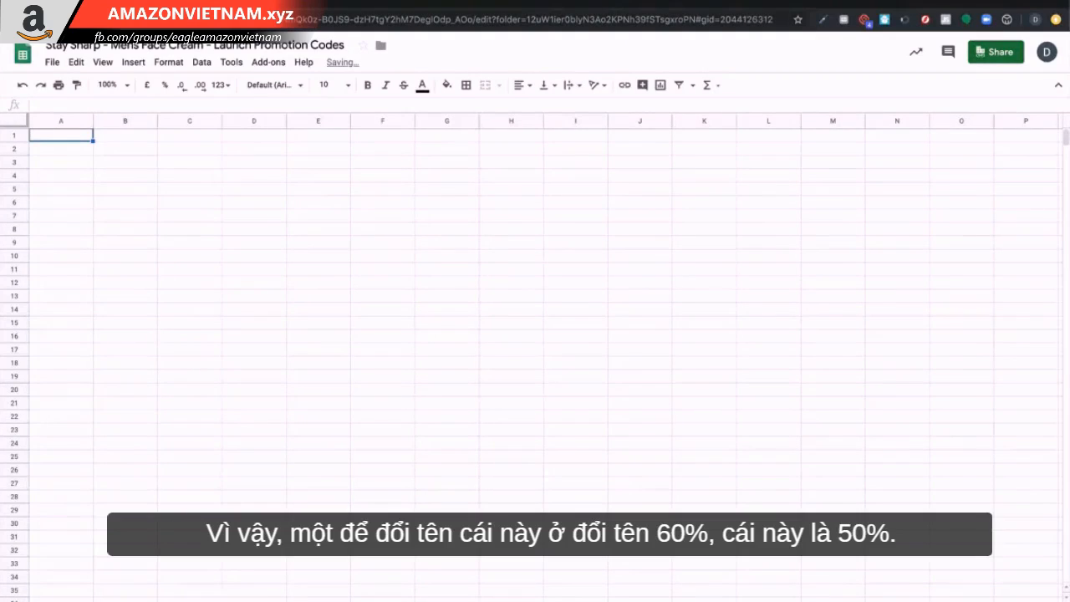
pyautogui.hotkey('ctrl', 'shift', 'pageup')
pyautogui.hotkey('ctrl', 'shift', 'pagedown')
pyautogui.click(206, 540)
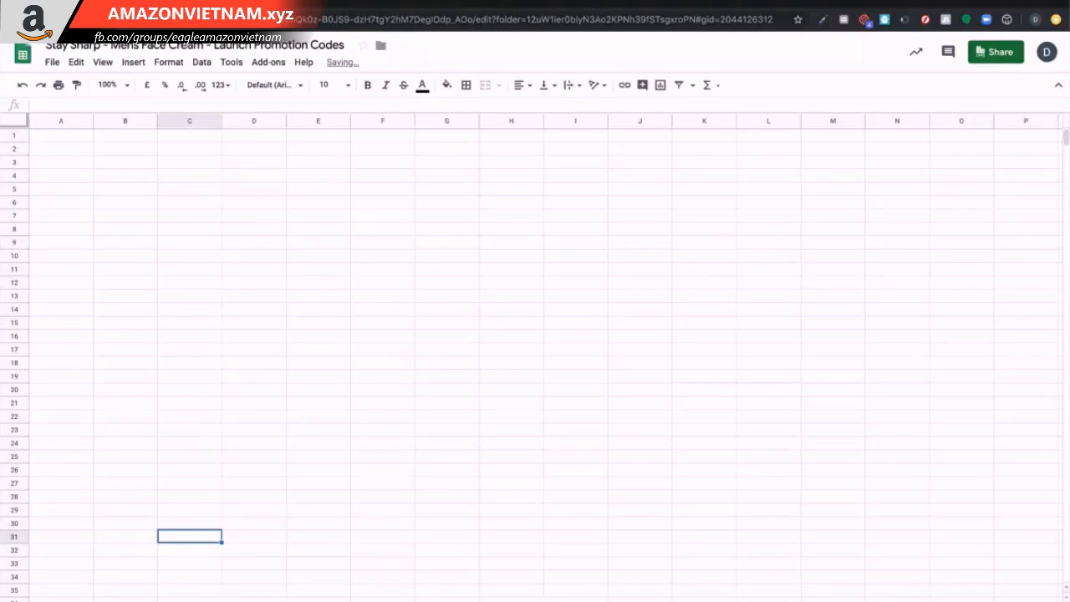
pyautogui.hotkey('ctrl', 'shift', 'pageup')
pyautogui.click(75, 139)
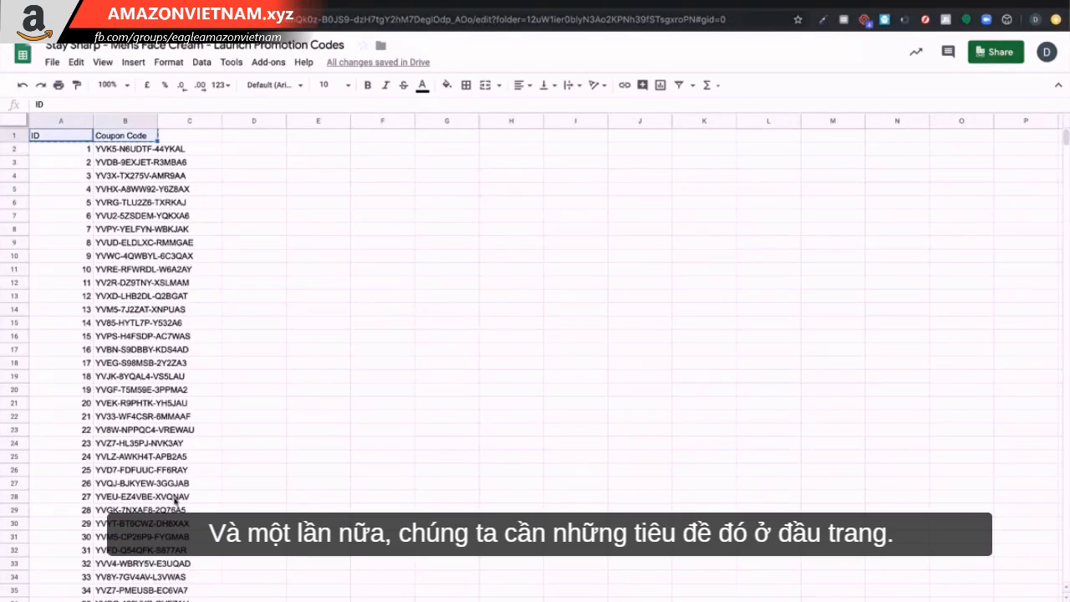
# Paste the ID and Coupon Code column headers into the two new sheets.
pyautogui.hotkey('ctrl', 'shift', 'pagedown')
pyautogui.hotkey('ctrl', 'shift', 'pageup')
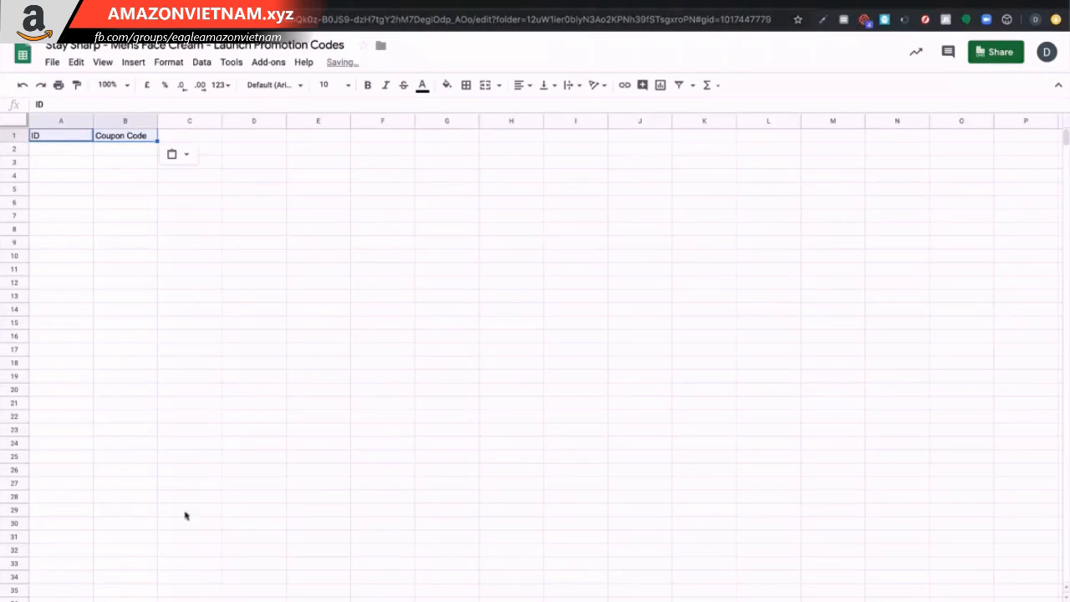
pyautogui.hotkey('ctrl', 'shift', 'pageup')
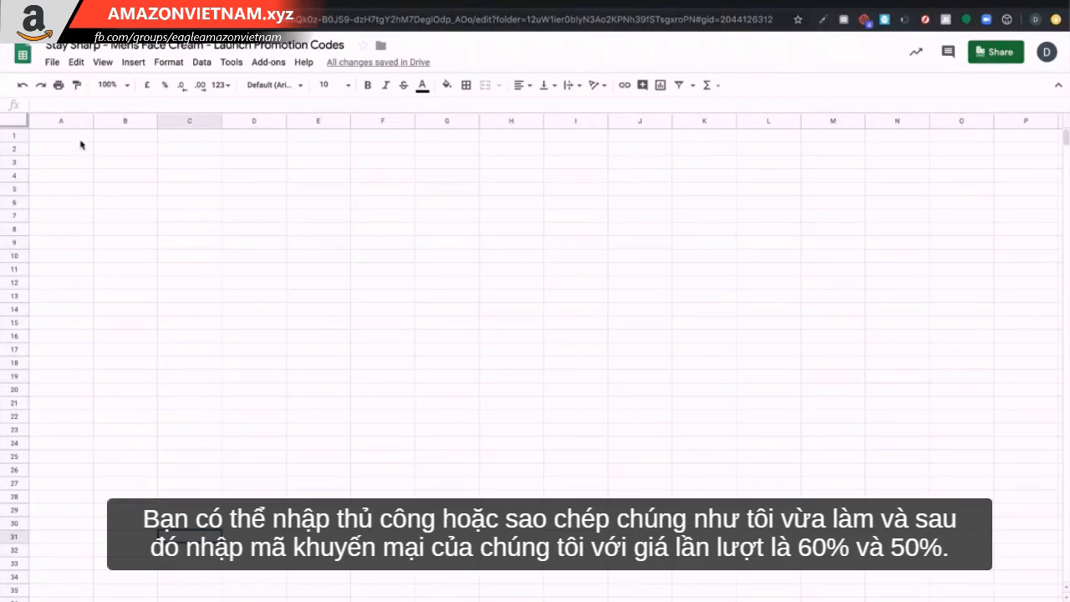
pyautogui.click(81, 138)
pyautogui.write('ID\tCoupon Code')
pyautogui.click(134, 215)
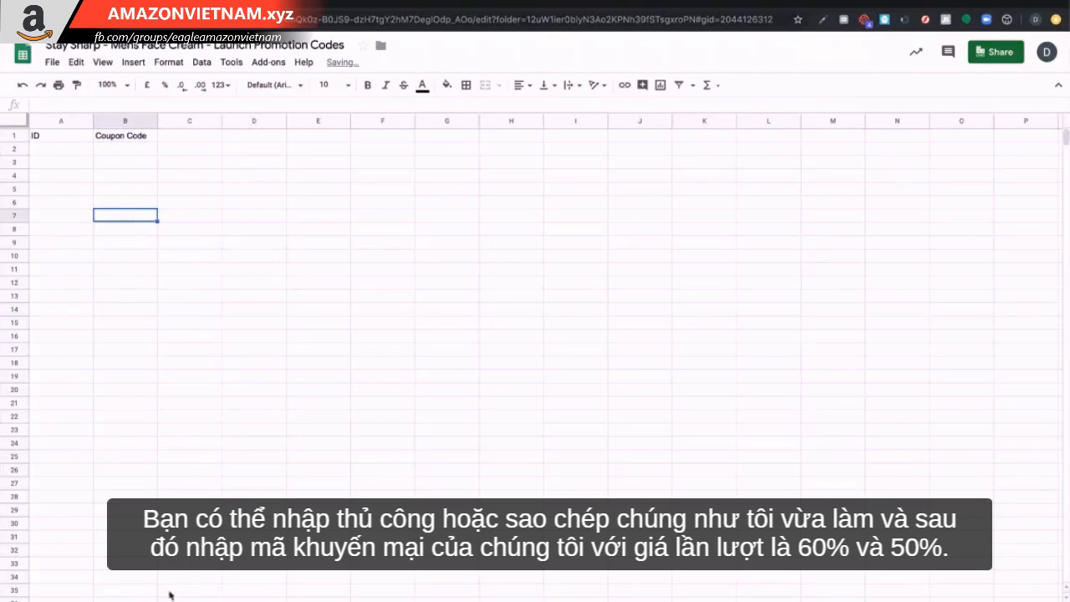
# Review the two additional code sheets, checking the coupon codes and their ID numbering down to row 101.
pyautogui.hotkey('ctrl', 'shift', 'pagedown')
pyautogui.hotkey('ctrl', 'shift', 'pagedown')
pyautogui.click(108, 177)
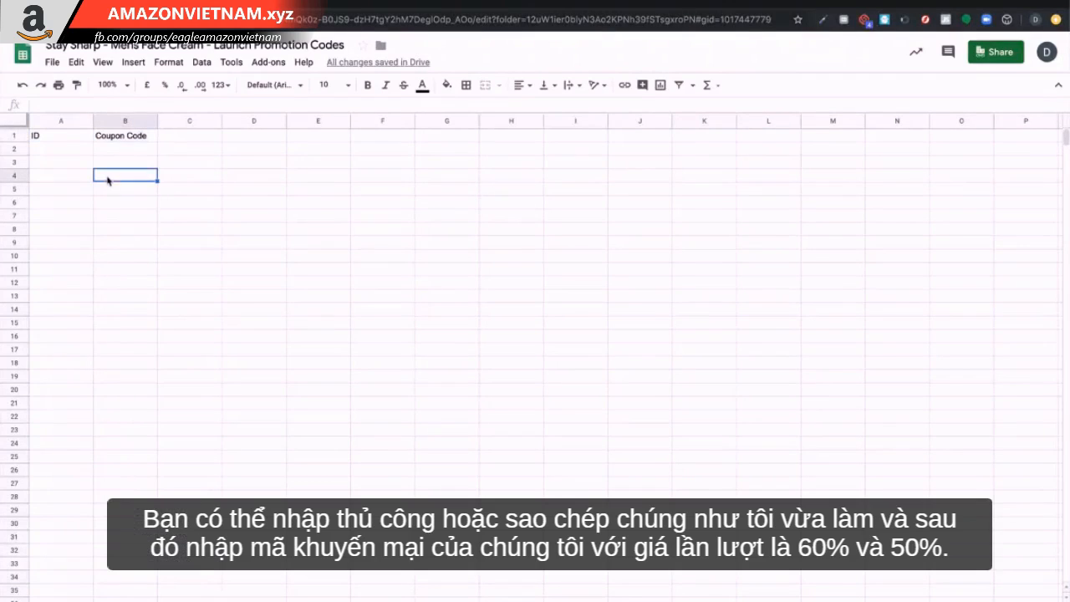
pyautogui.click(130, 220)
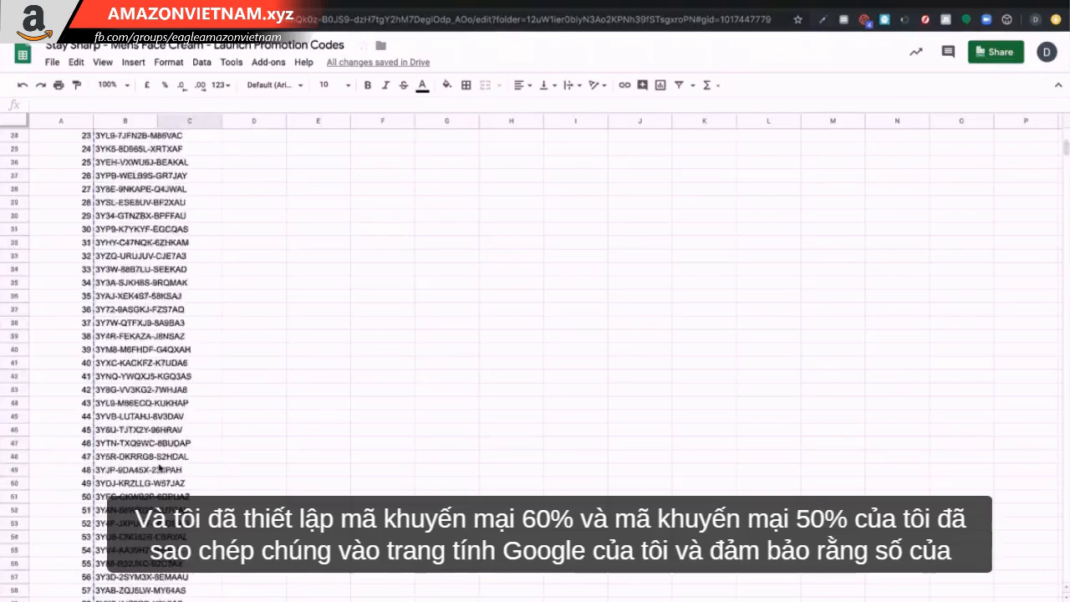
pyautogui.scroll(10, 159, 469)
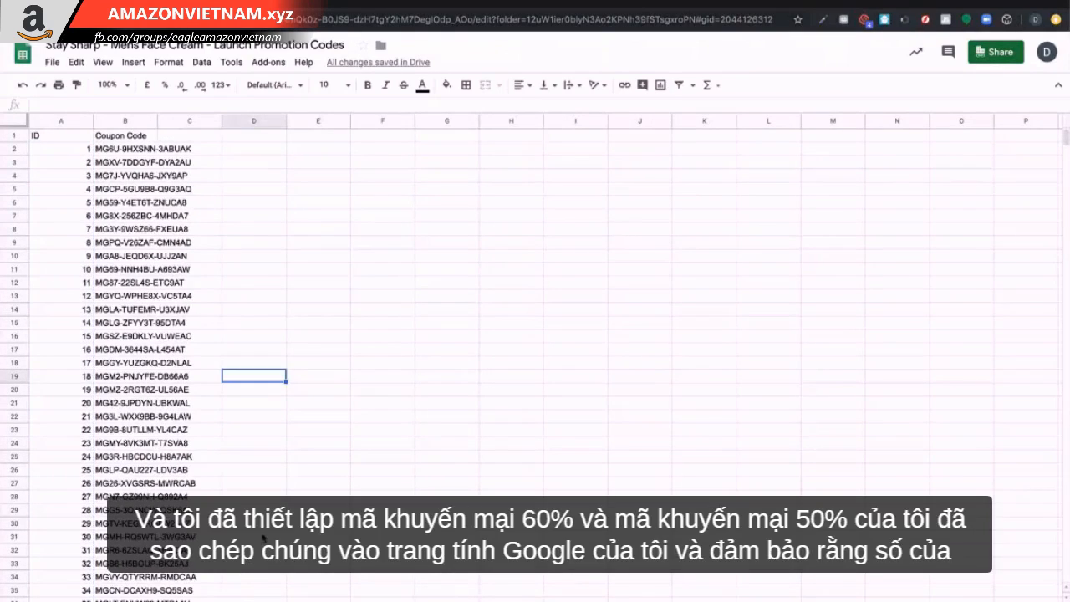
pyautogui.click(262, 537)
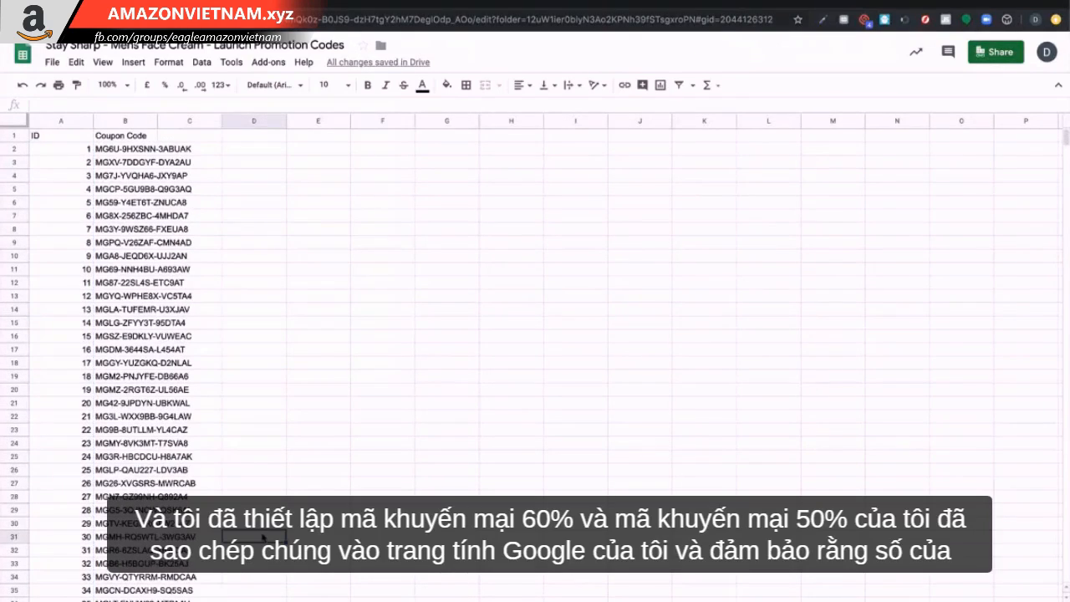
pyautogui.scroll(-20, 140, 479)
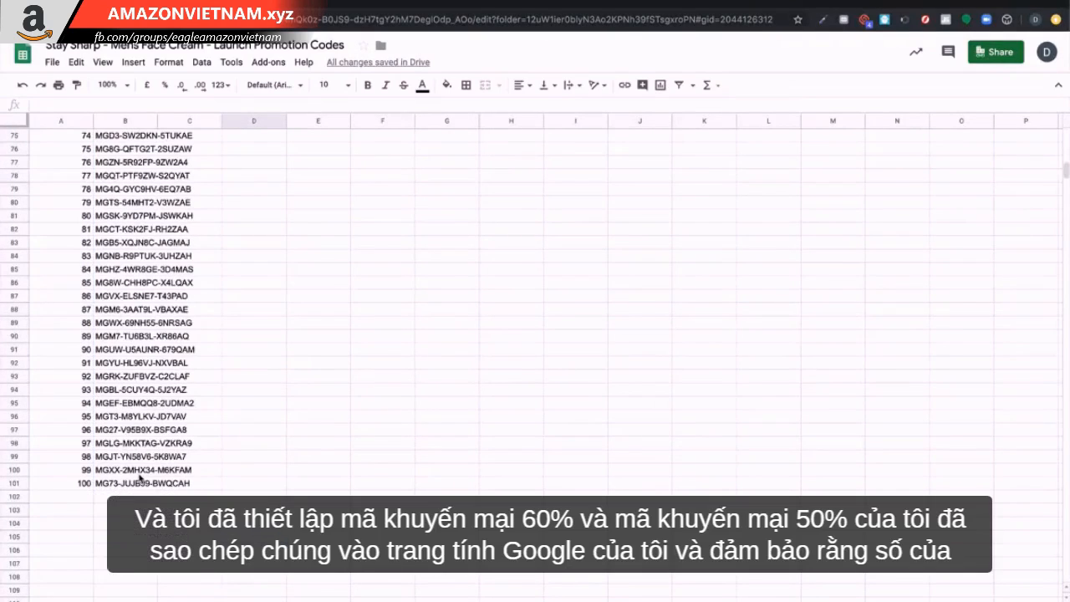
pyautogui.scroll(20, 146, 456)
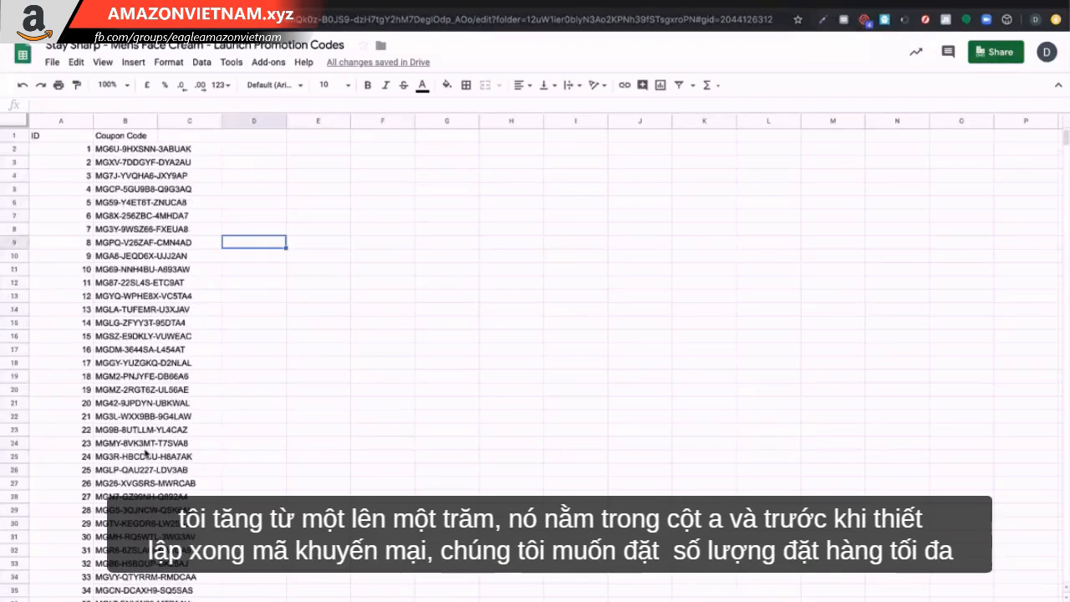
pyautogui.click(338, 485)
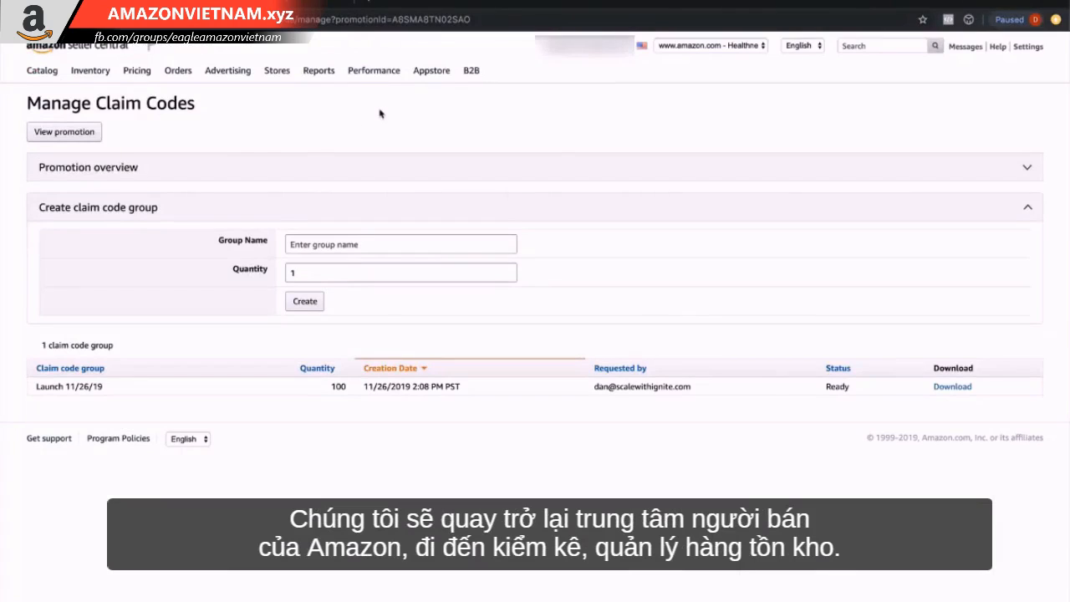
# Switch to Amazon Seller Central and open the Mens Face Cream listing for editing from Manage Inventory.
pyautogui.moveTo(105, 72)
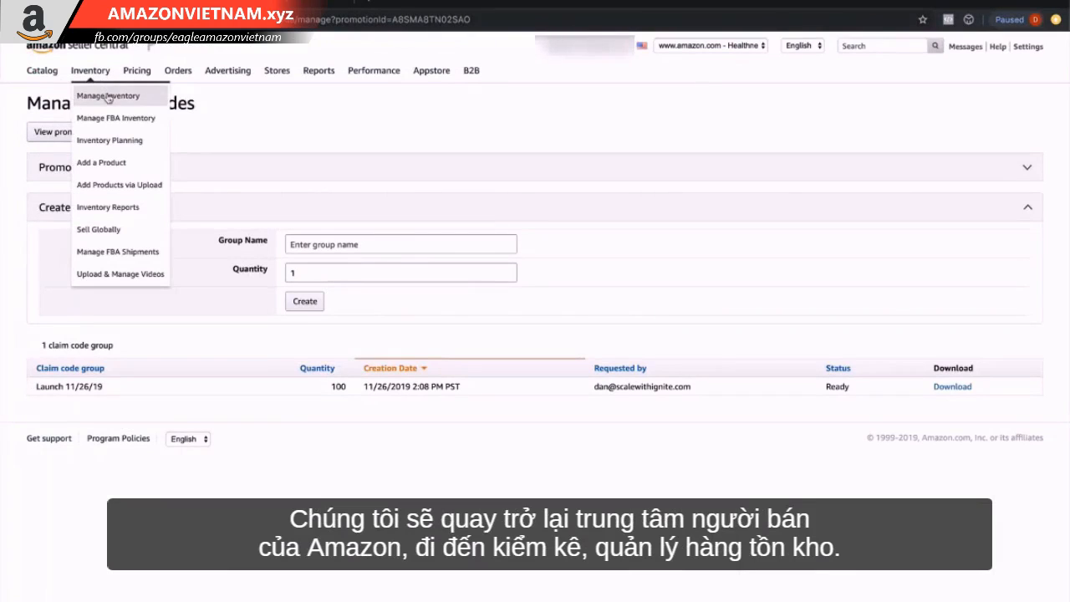
pyautogui.click(108, 97)
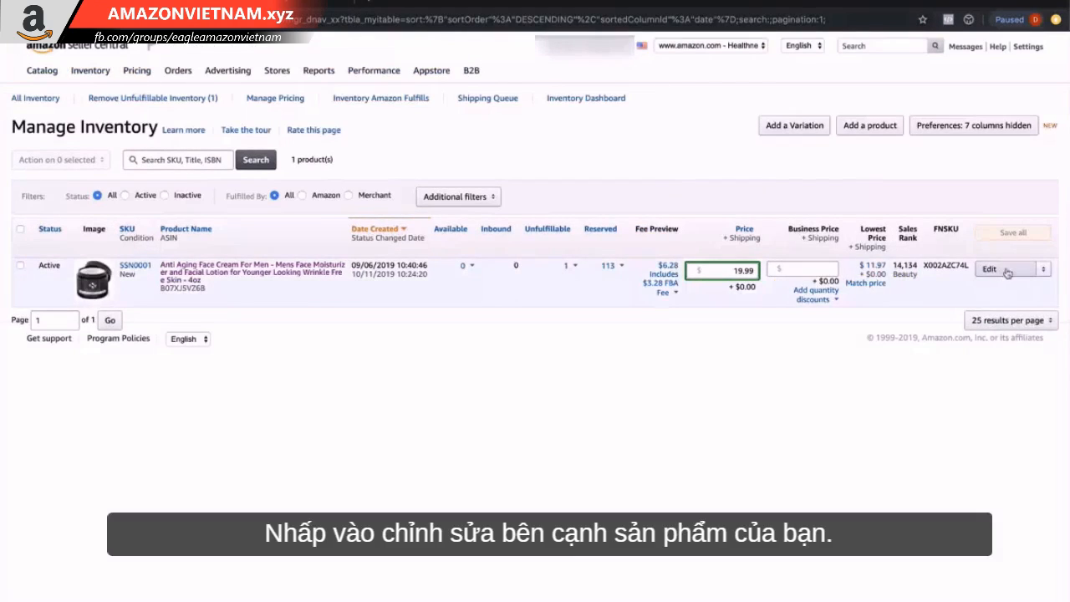
pyautogui.click(1007, 274)
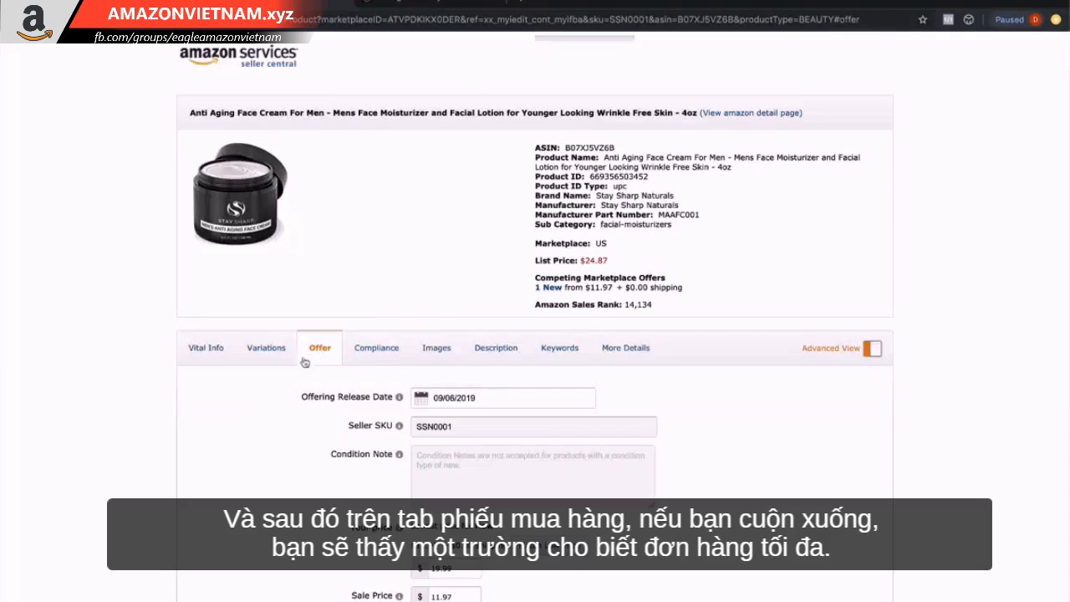
# Set the listing's Max Order Quantity on the Offer page to 2 and save the changes.
pyautogui.scroll(-5, 315, 357)
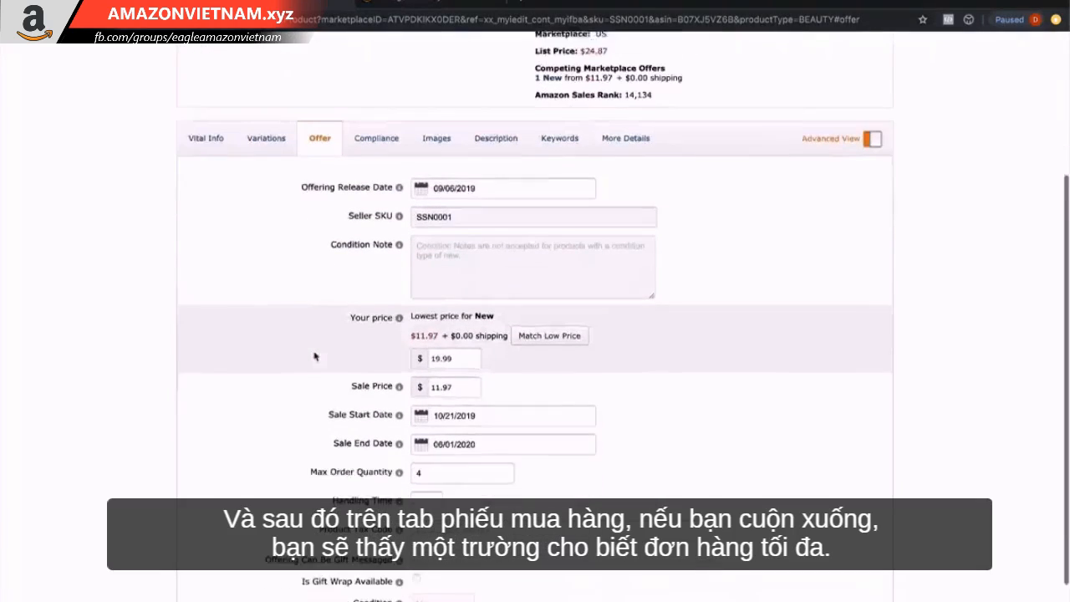
pyautogui.moveTo(325, 450)
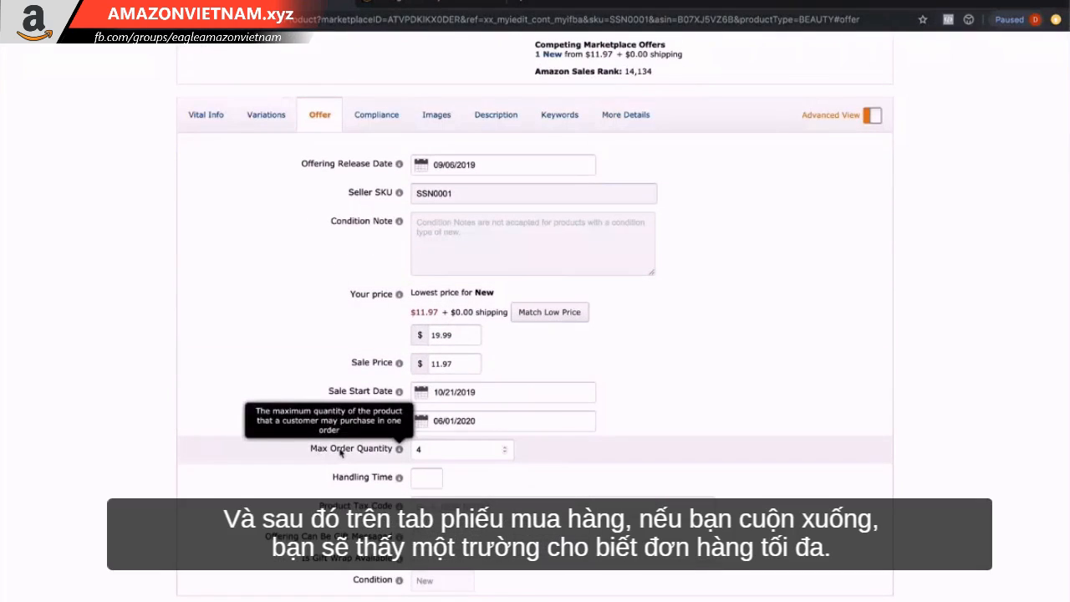
pyautogui.scroll(-1, 425, 398)
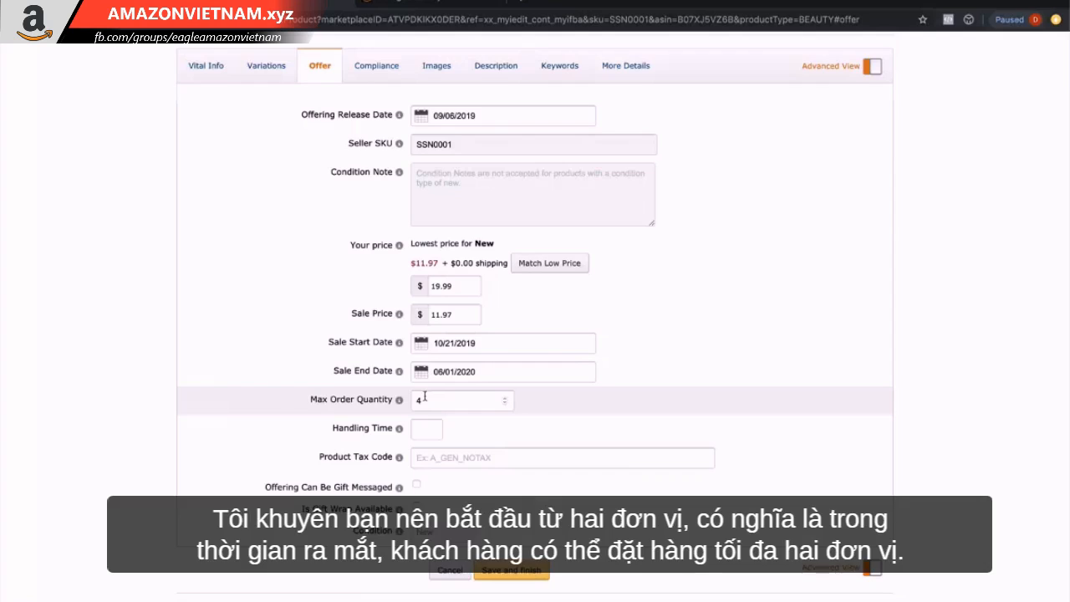
pyautogui.click(425, 398)
pyautogui.press('BackSpace')
pyautogui.write('2')
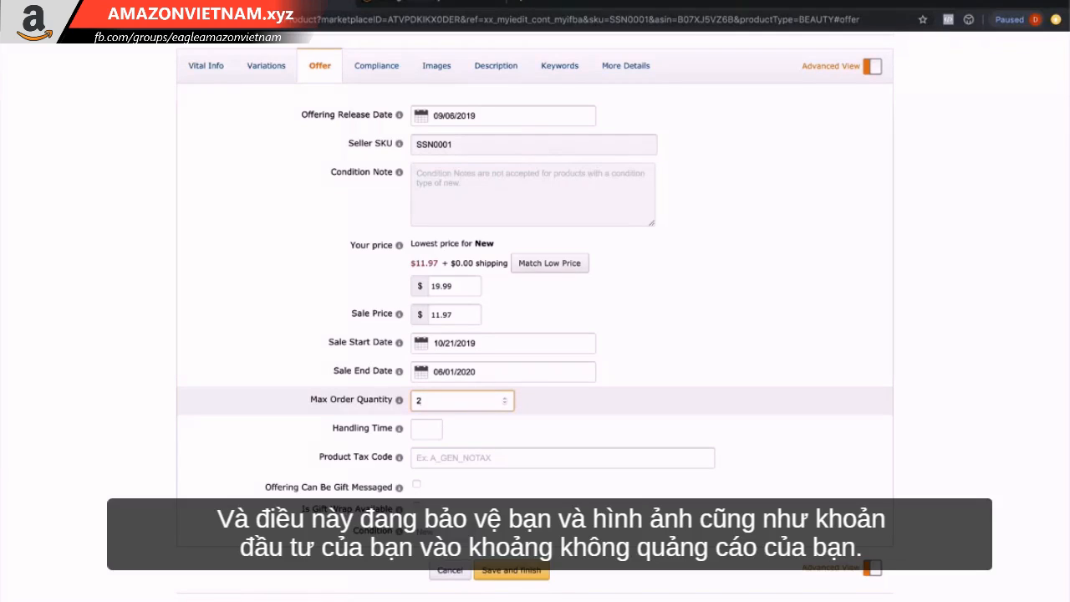
pyautogui.click(531, 570)
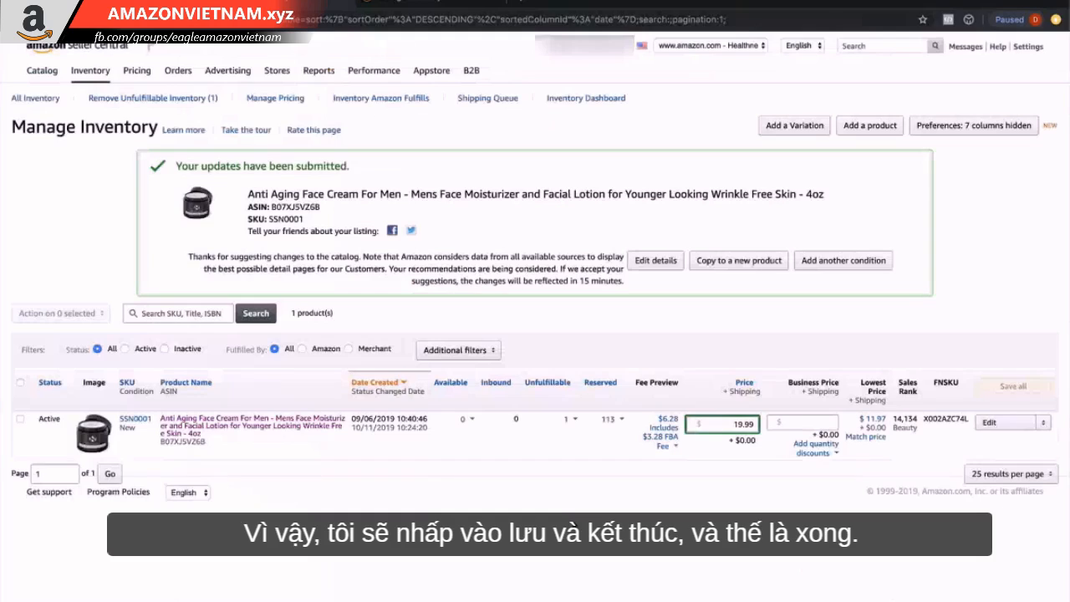